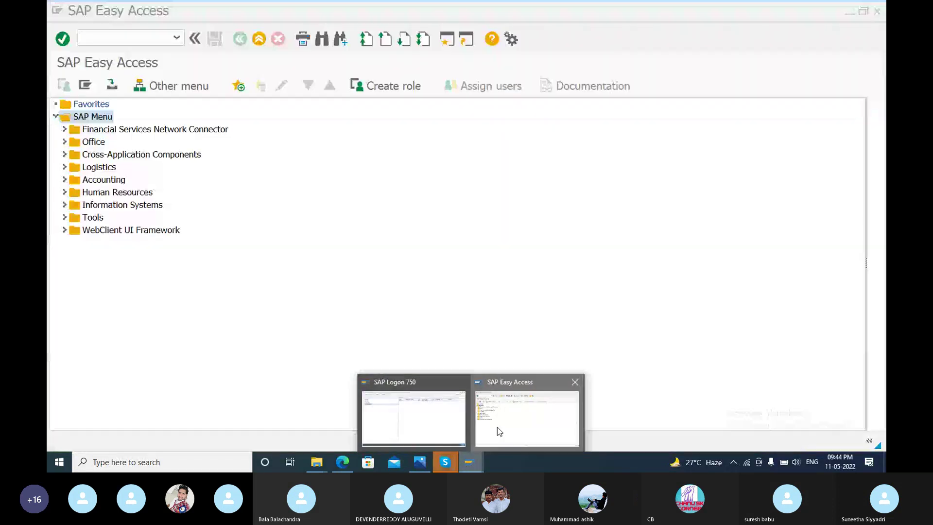
- Unmute the microphone in the Skype group call and return to the SAP Easy Access window
left_click(497, 426)
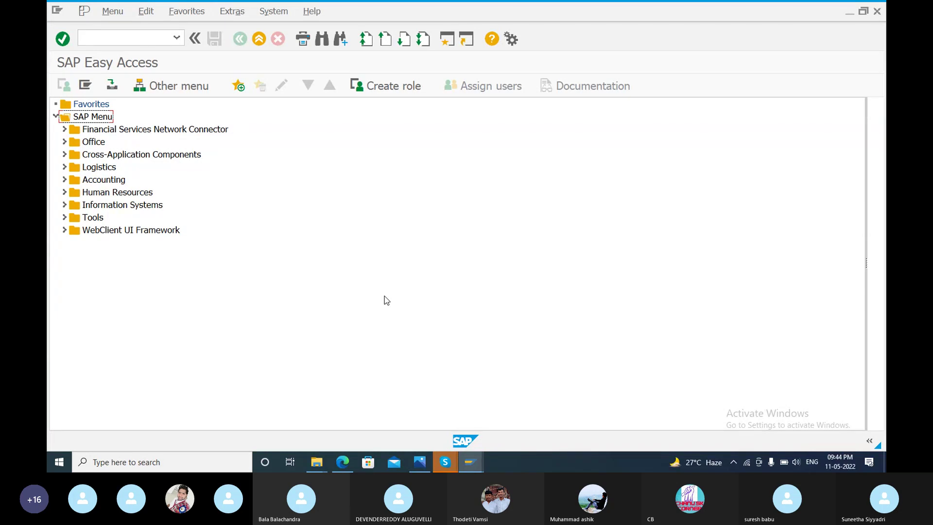
left_click(445, 468)
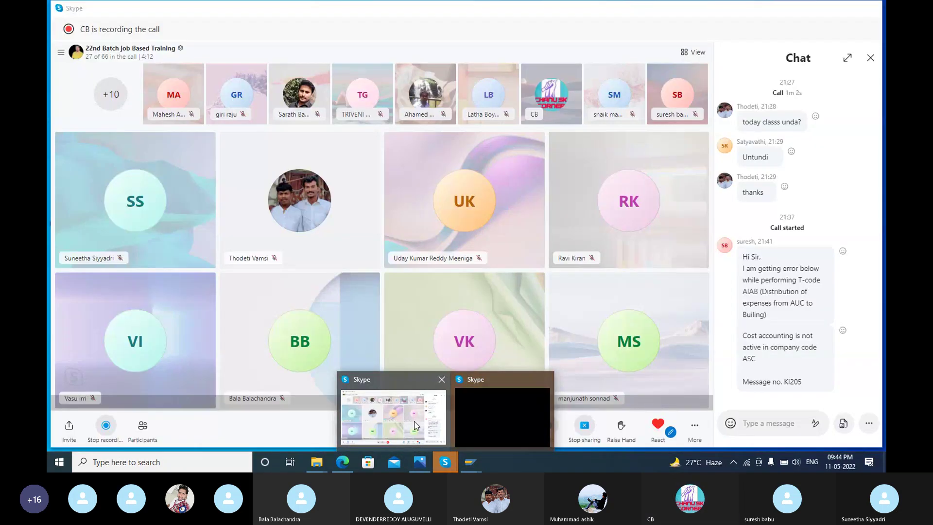
left_click(416, 426)
mouse_move(462, 466)
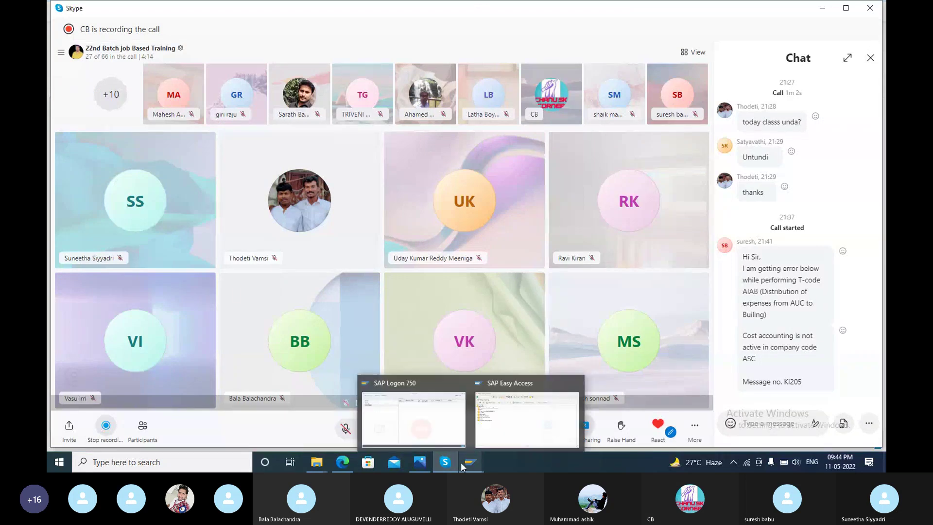
left_click(344, 435)
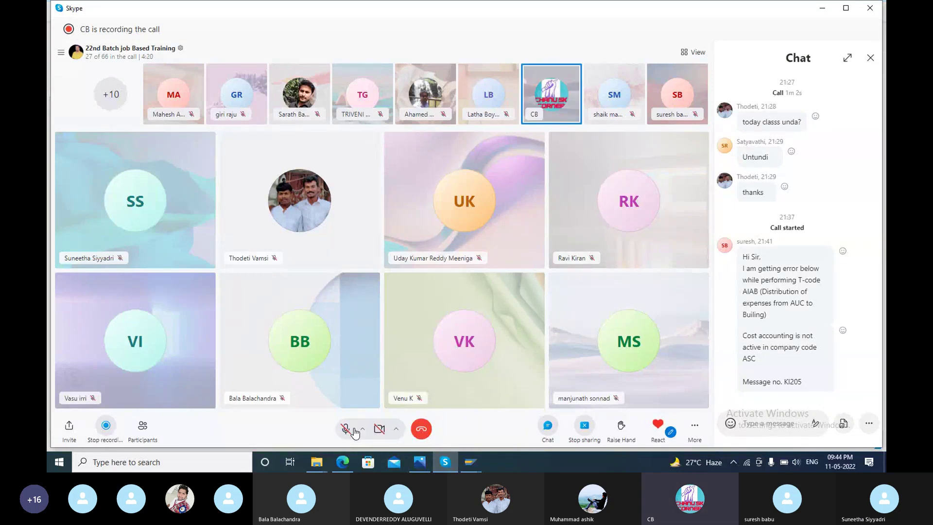
left_click(354, 429)
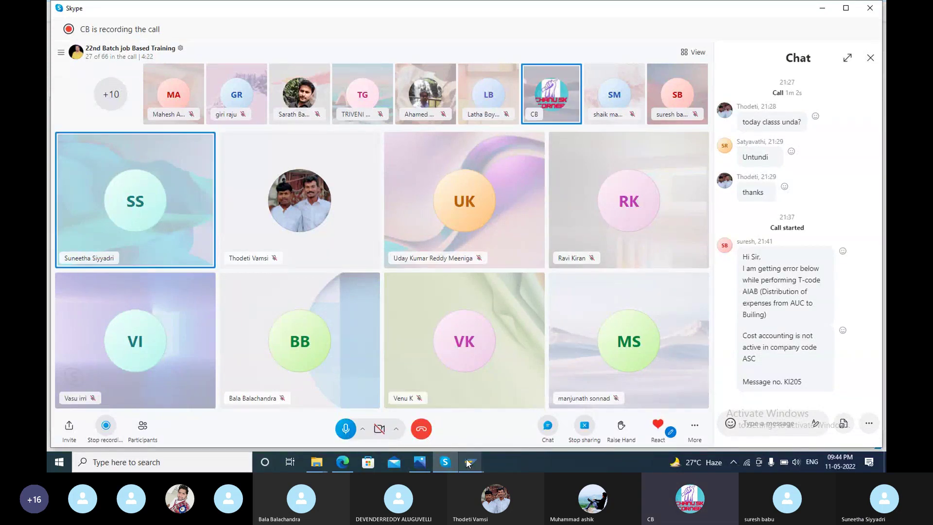
mouse_move(468, 462)
left_click(496, 421)
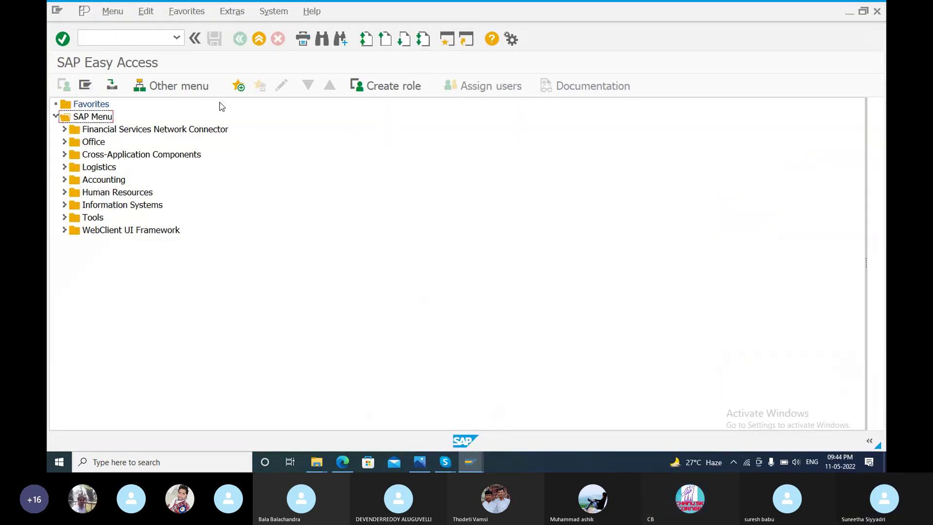
- Start transaction AS01 and begin creating an asset with asset class P1000 in company code SEIL
left_click(134, 36)
type("AS01")
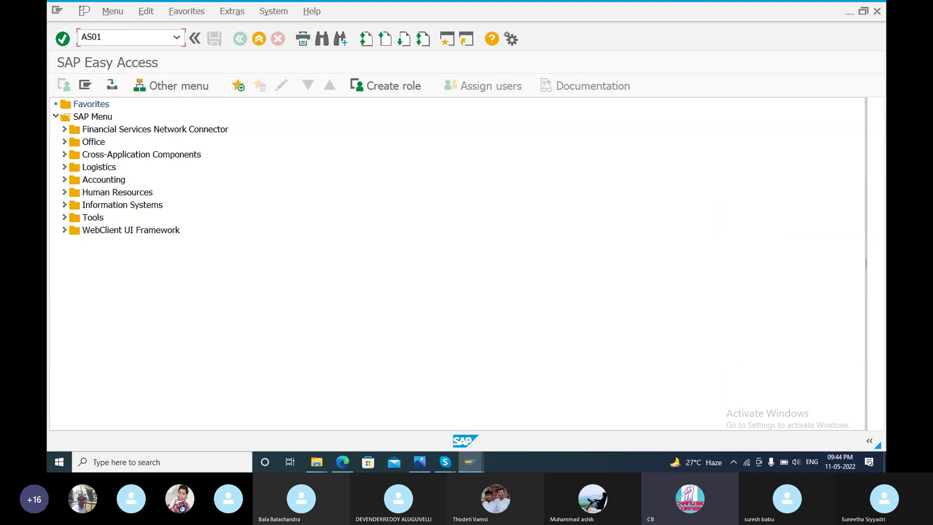
key("Return")
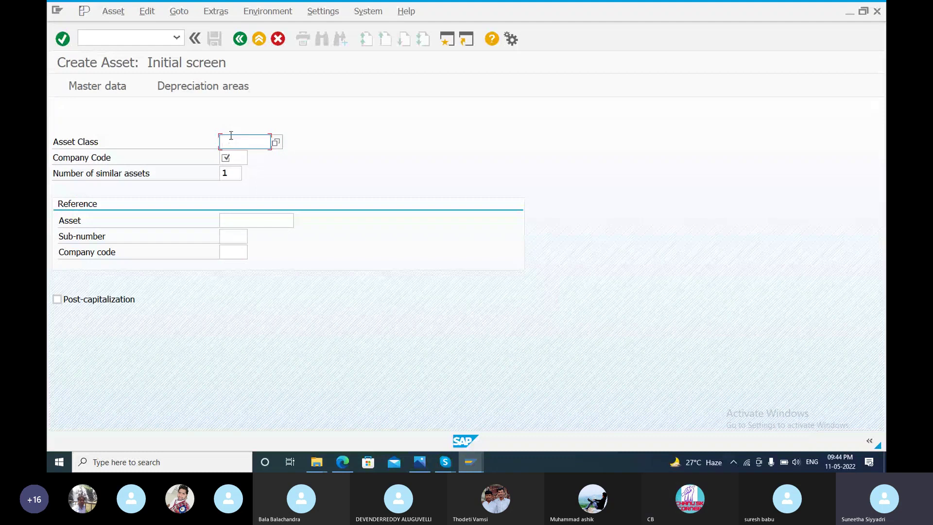
type("P")
key("Down")
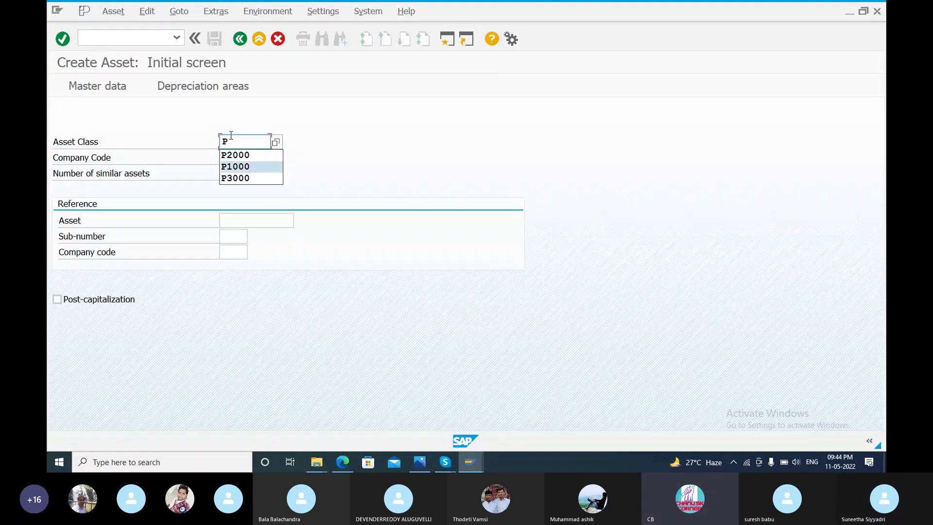
key("Return")
key("Tab")
type("SEIL")
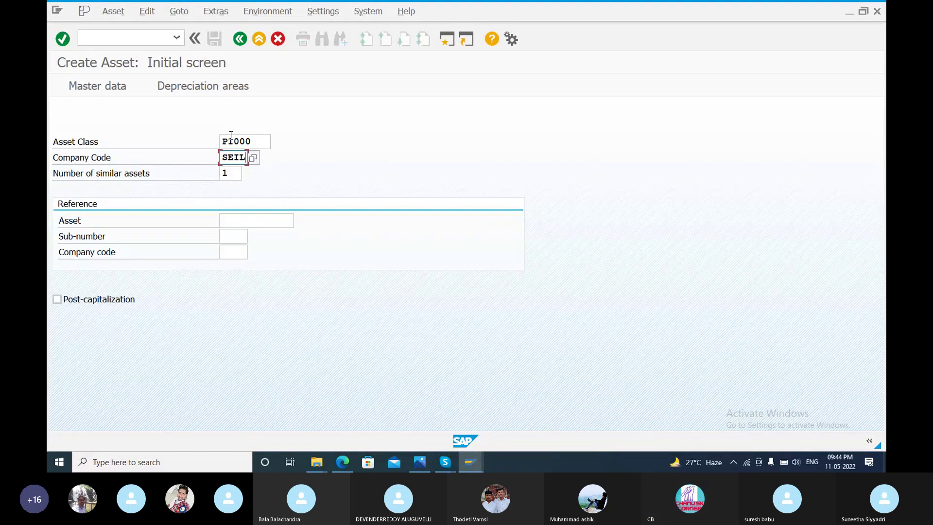
key("Return")
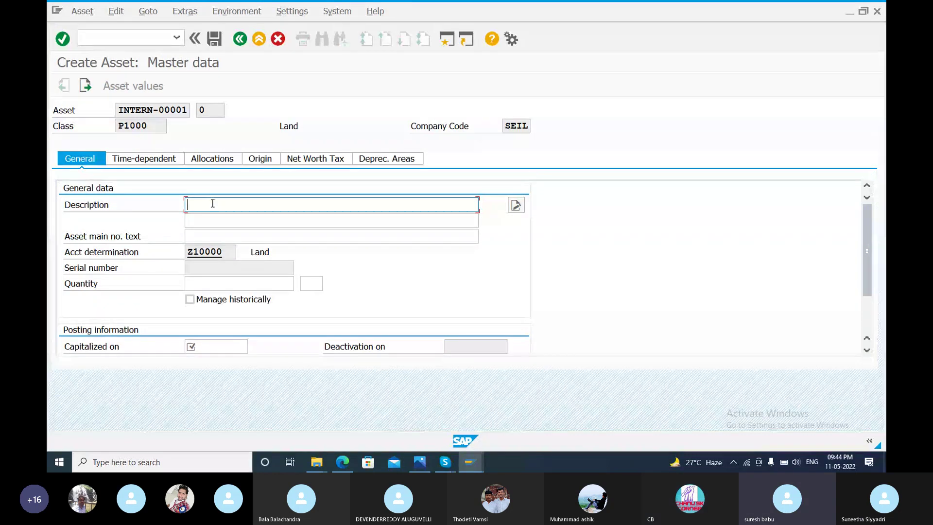
- Enter LAND as the asset description and set the capitalization date to 11.05.2022
type("LAN")
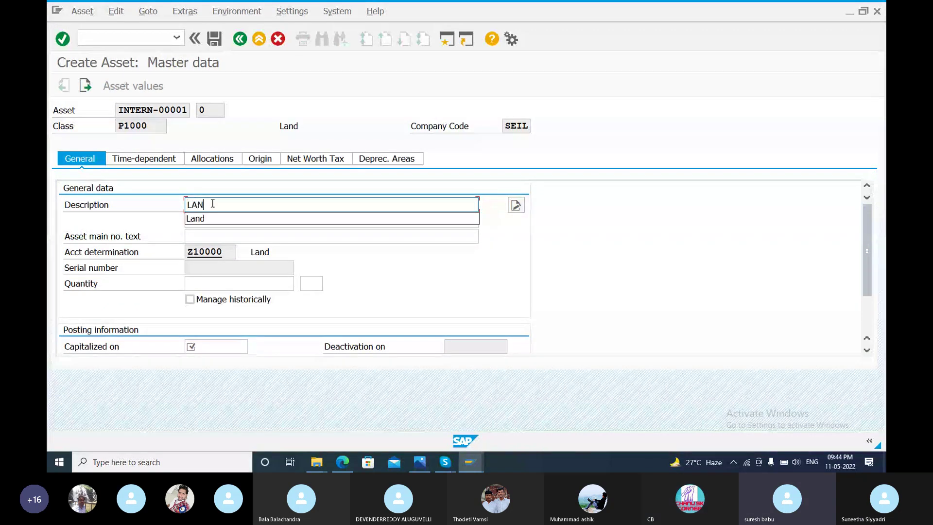
type("D")
key("Tab")
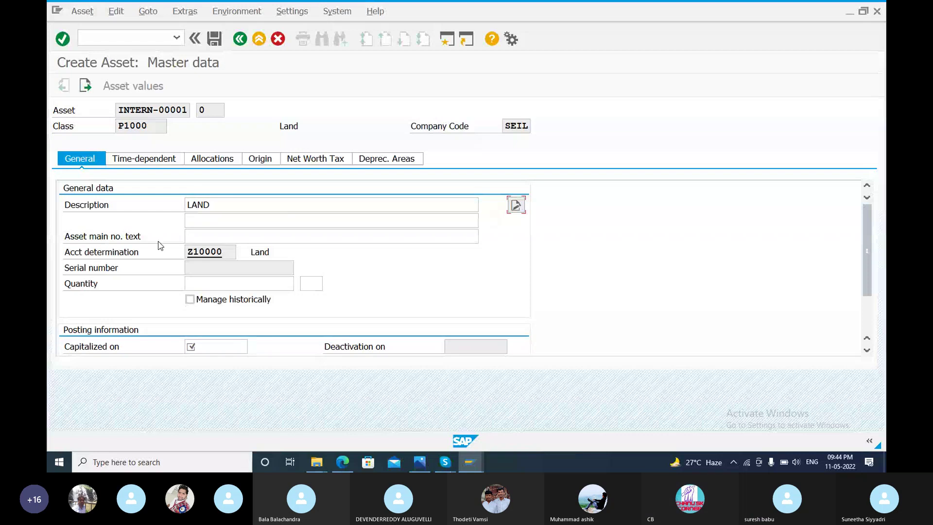
left_click(245, 344)
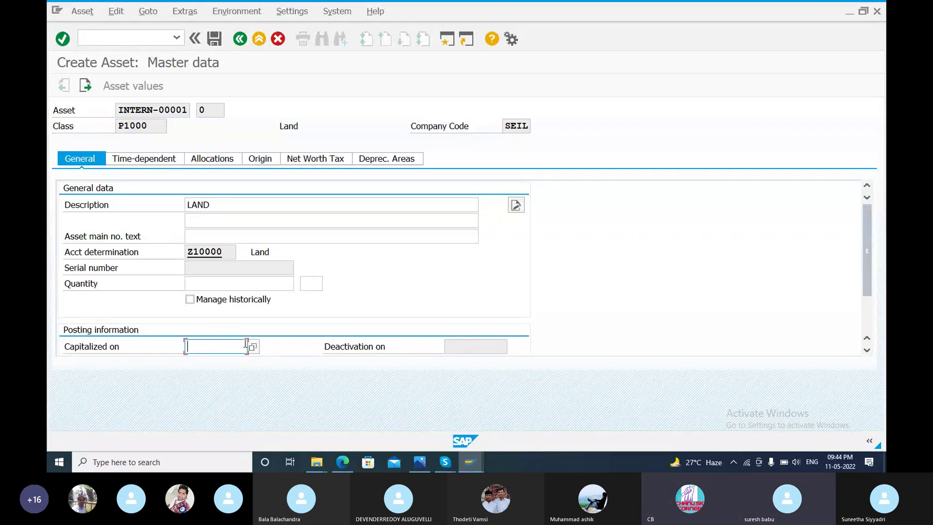
type("11")
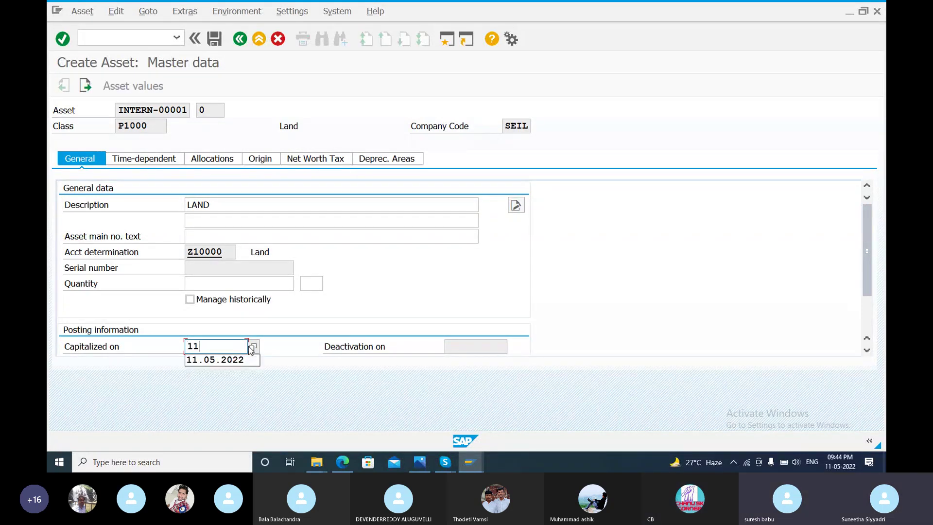
key("Return")
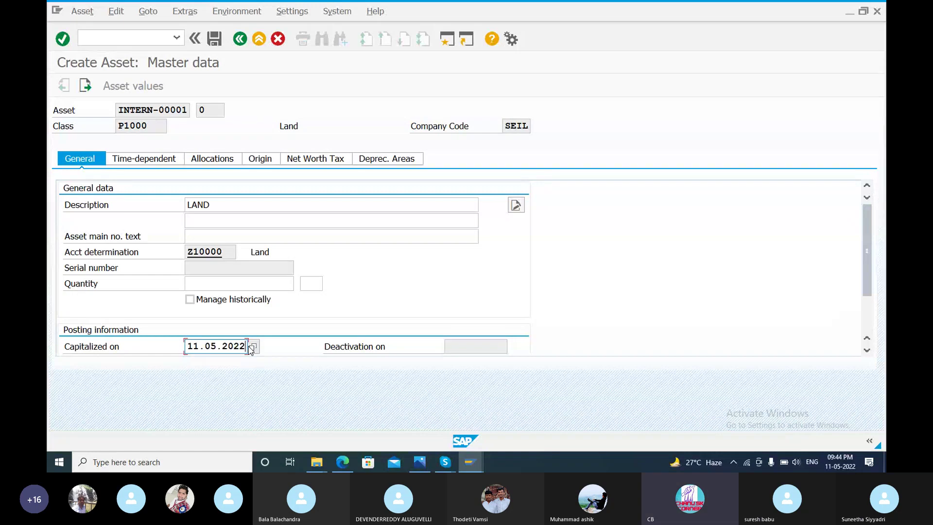
- Assign business area SE13 in the asset's time-dependent data
left_click(146, 159)
type("SE")
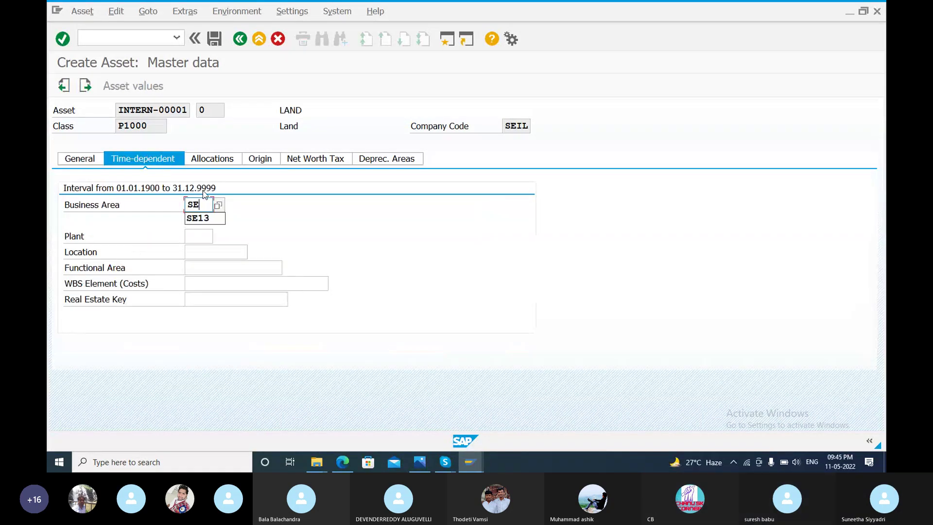
key("Return")
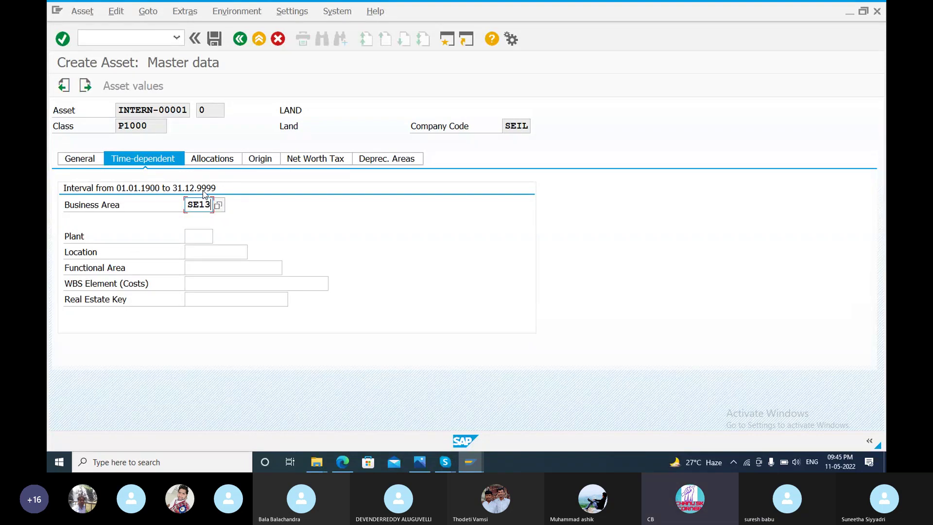
left_click(377, 163)
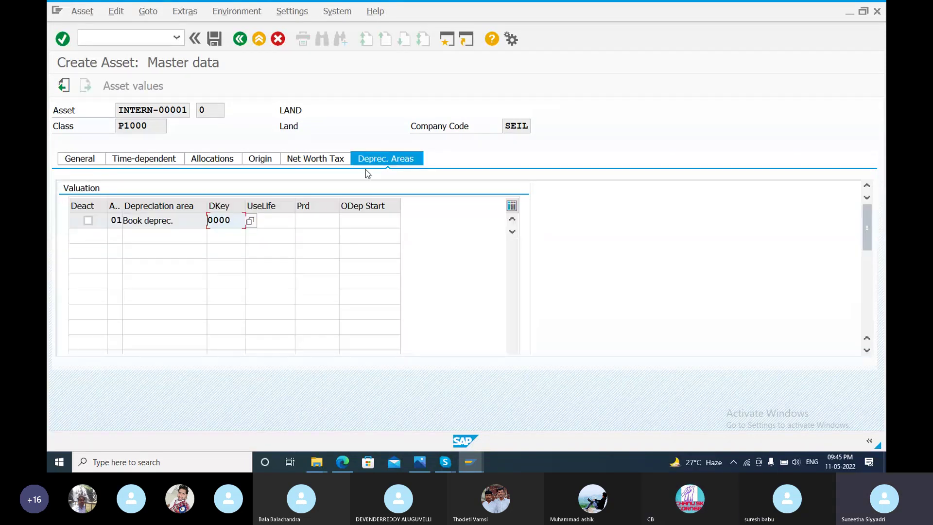
left_click(276, 220)
type("40")
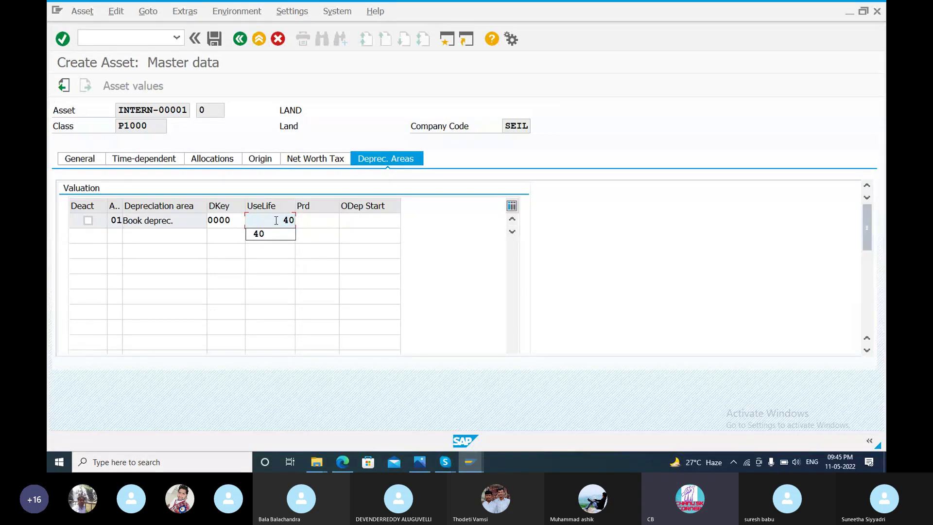
key("BackSpace")
key("BackSpace")
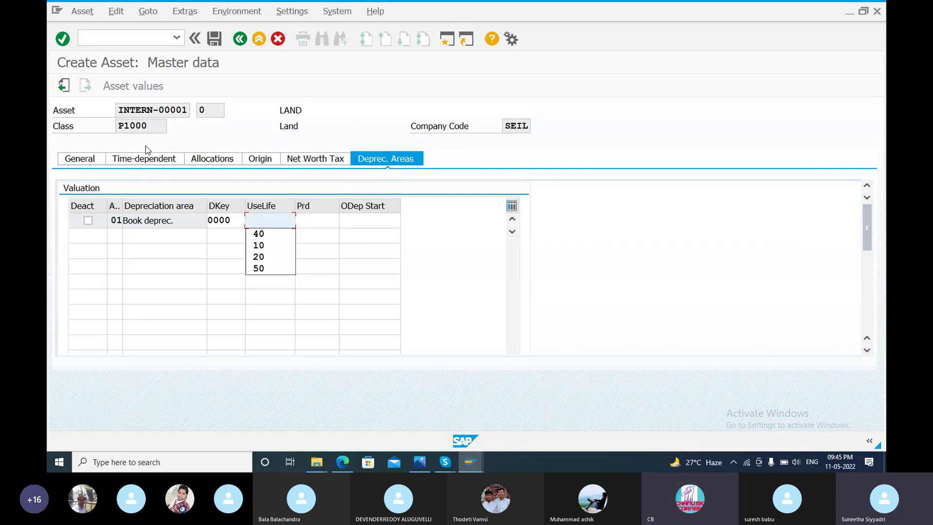
left_click(71, 160)
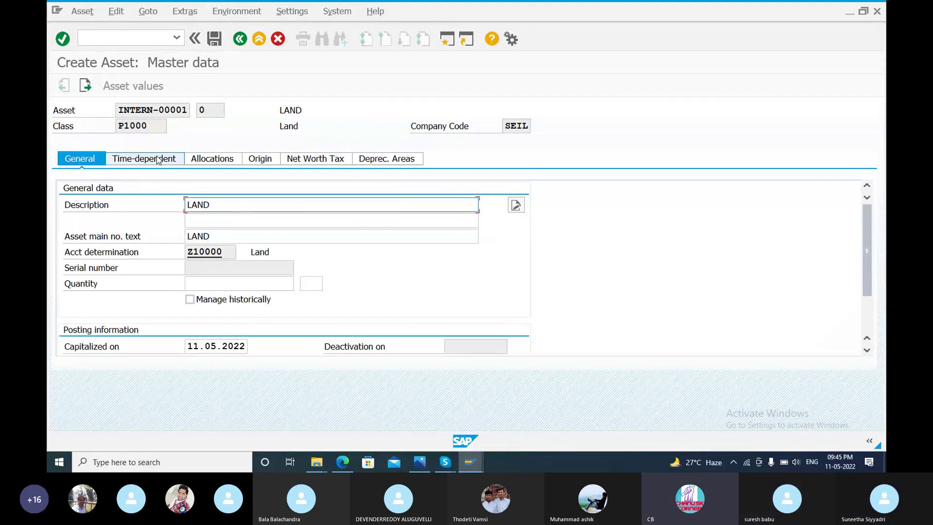
left_click(240, 42)
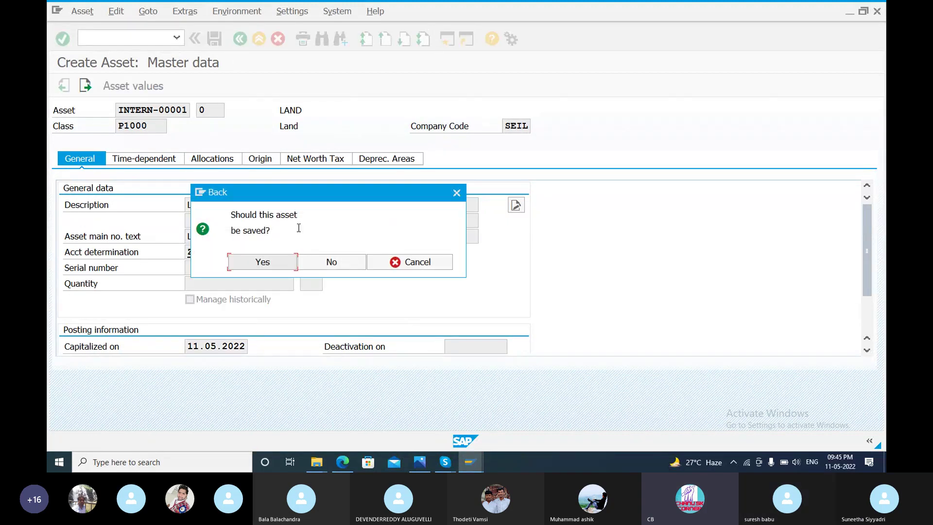
left_click(456, 194)
- Set the useful life of depreciation area 01 Book deprec. to 40 and try to save the asset
left_click(388, 160)
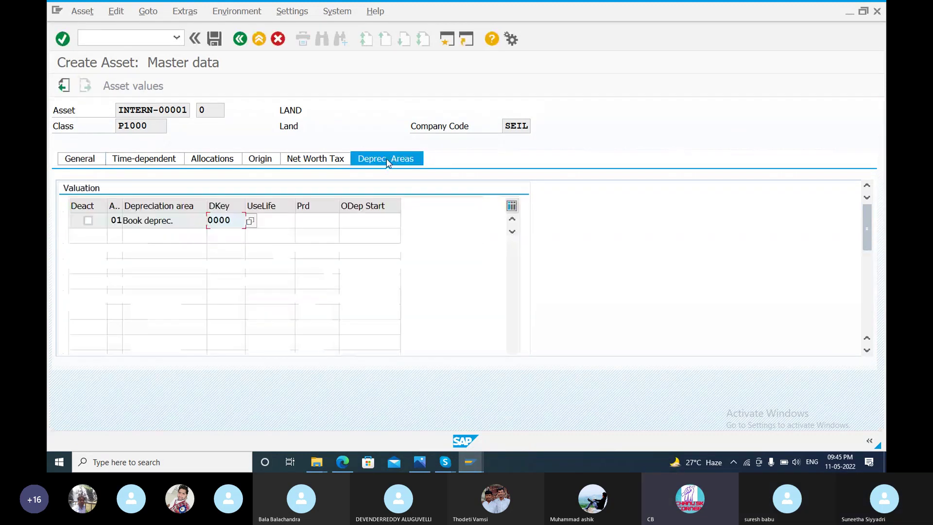
left_click(273, 220)
type("40")
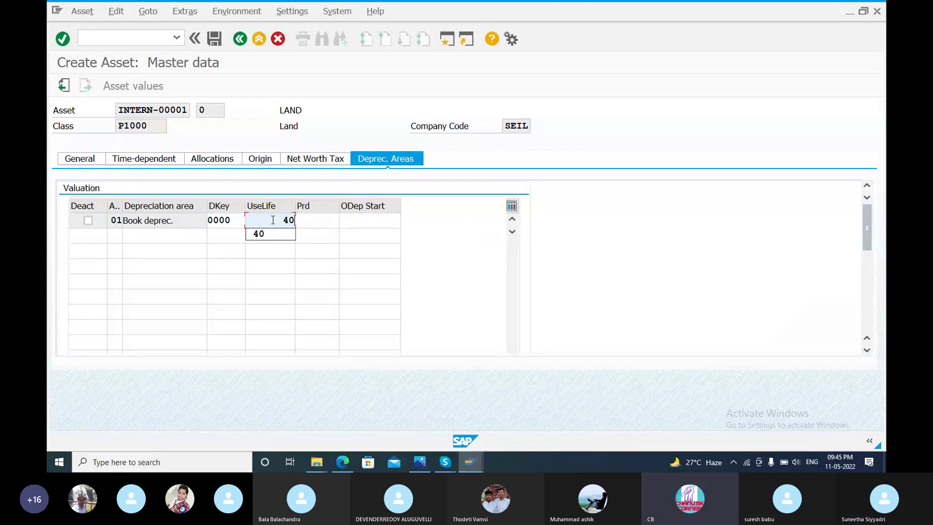
key("Return")
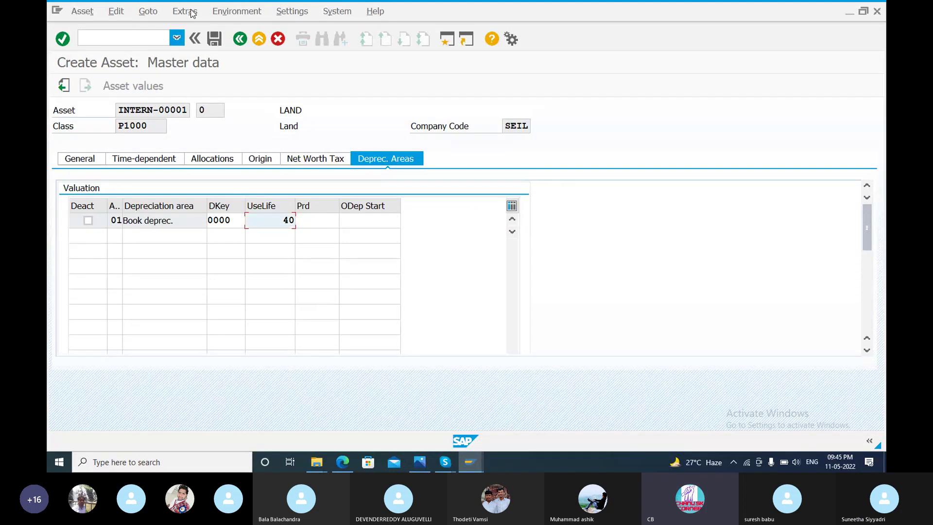
left_click(213, 39)
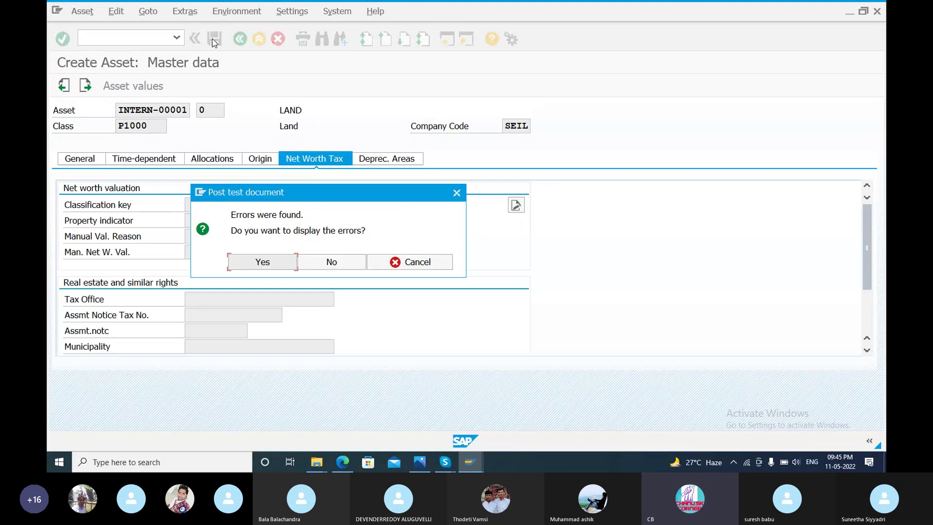
- Display the depreciation calculation errors and open the full explanation of error E613, widening its help pane to read it
left_click(263, 263)
left_click(263, 263)
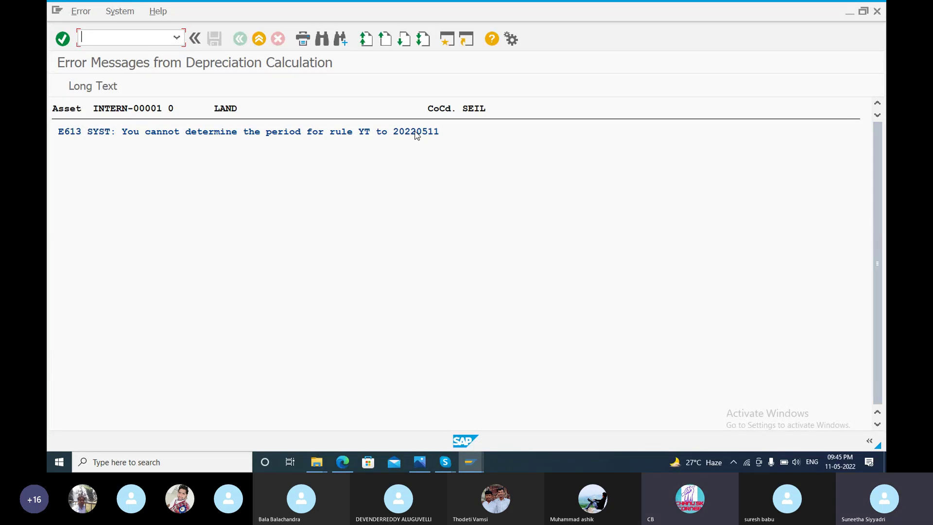
left_click(416, 134)
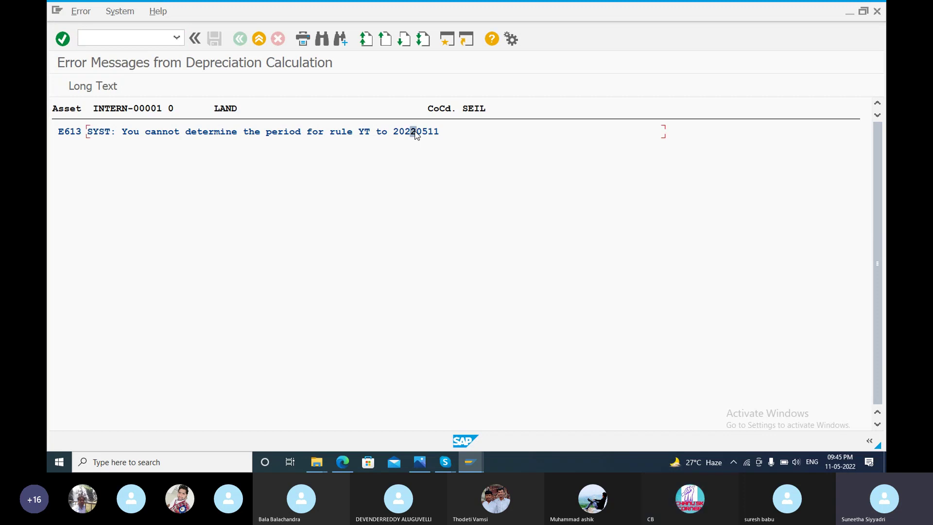
double_click(416, 131)
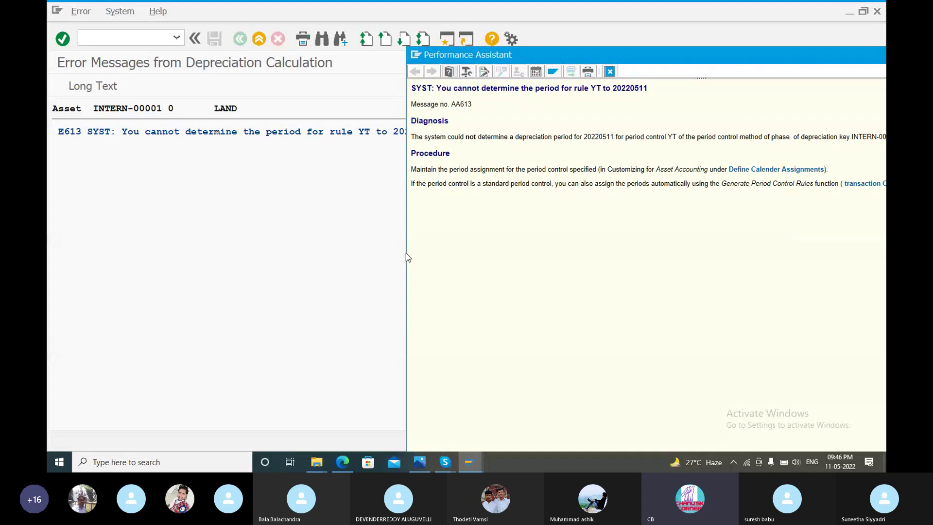
left_click_drag(405, 253, 274, 279)
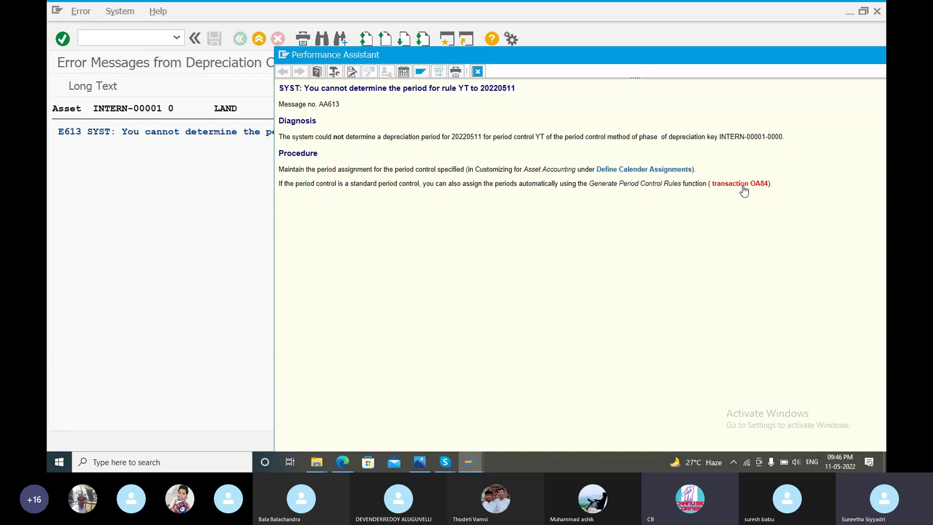
- Open the Define Calender Assignments activity from the error help and position the period control list at fiscal year variant V3
left_click(647, 170)
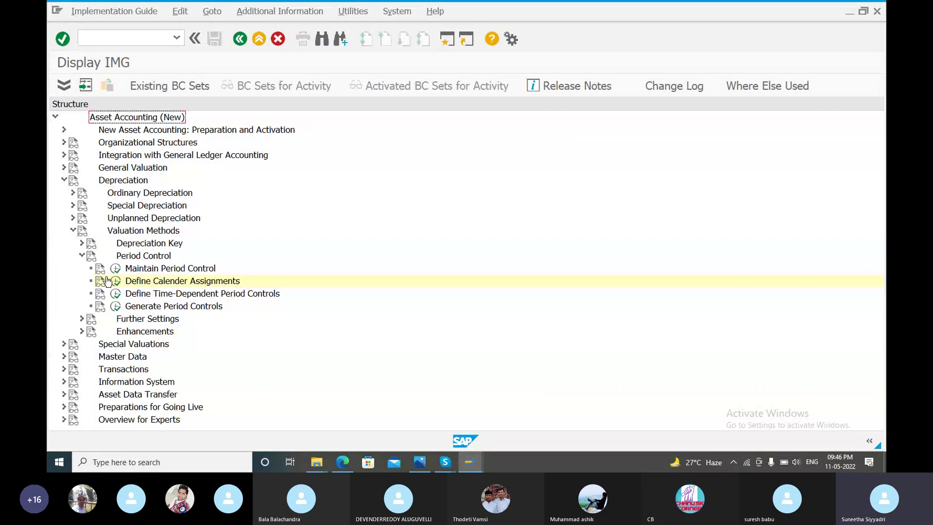
left_click(115, 282)
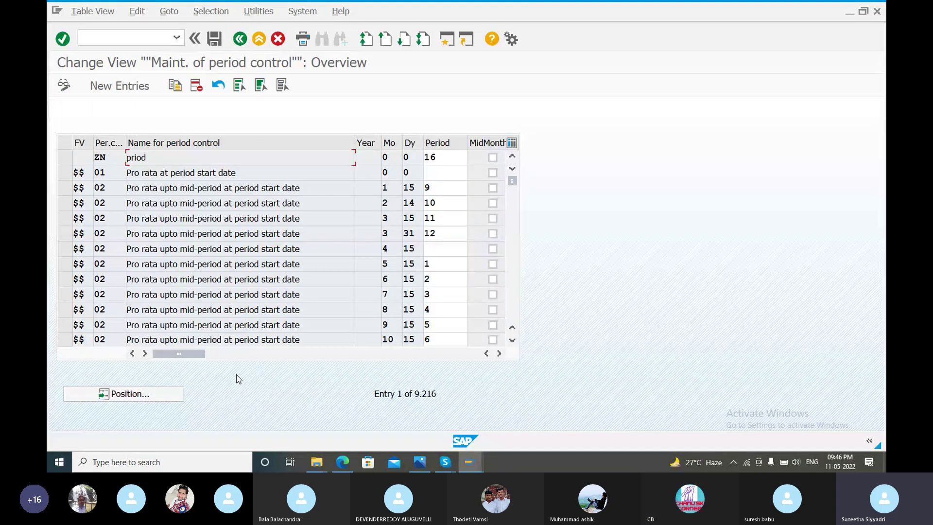
left_click(142, 396)
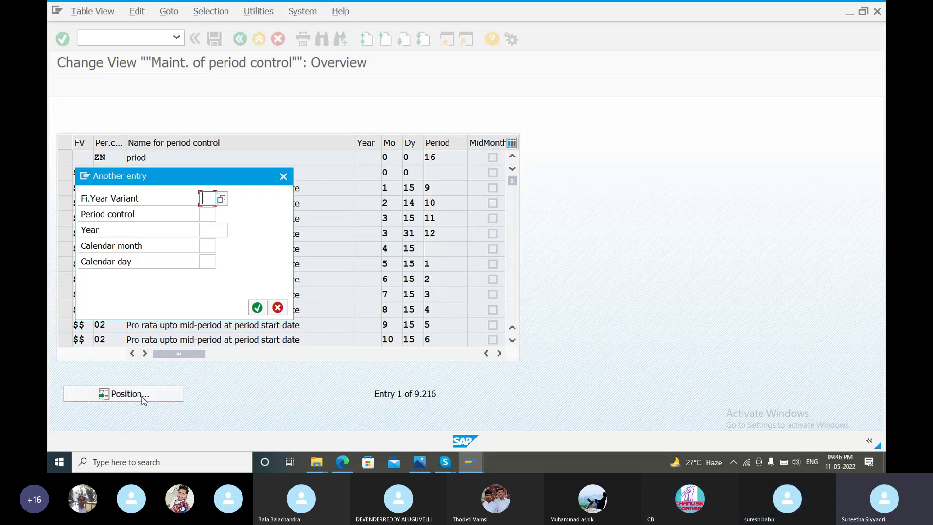
type("V3")
key("Return")
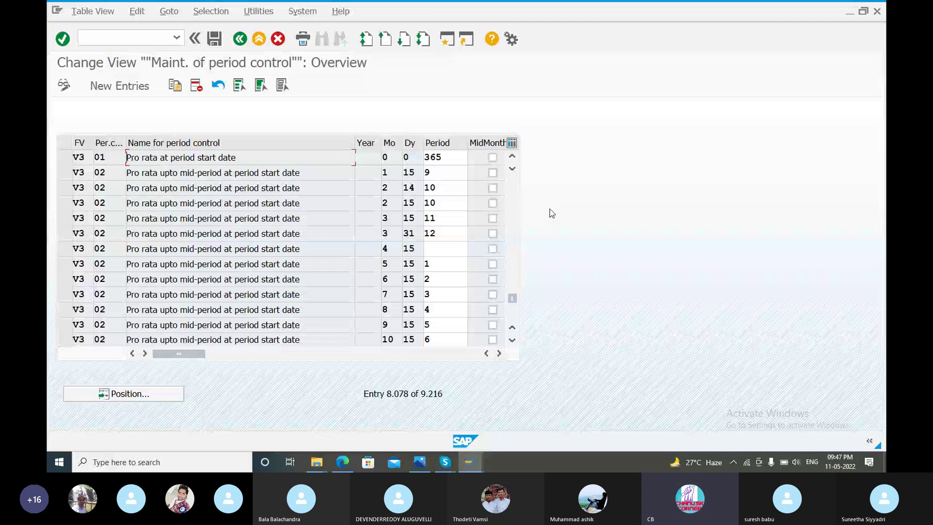
- Open an additional SAP session alongside the period control overview
left_click(445, 43)
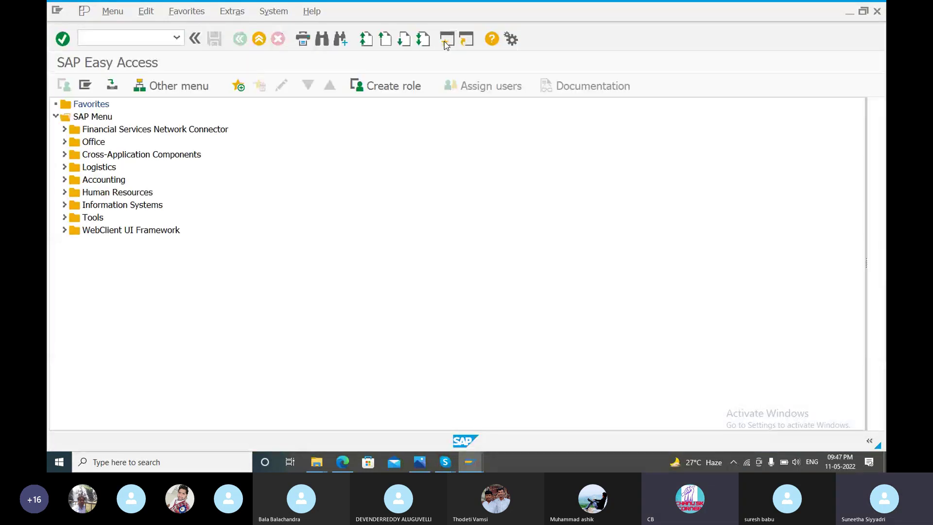
type("Y")
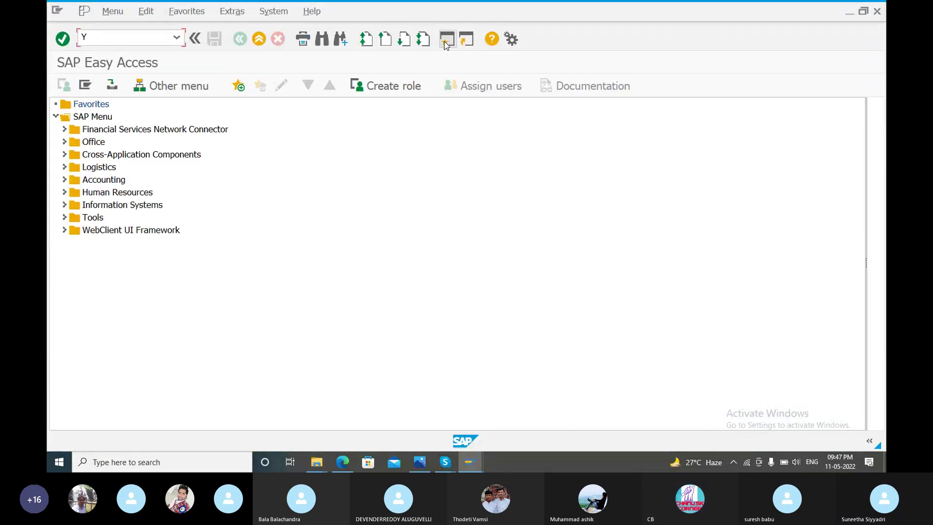
key("BackSpace")
type("O")
type("BY8")
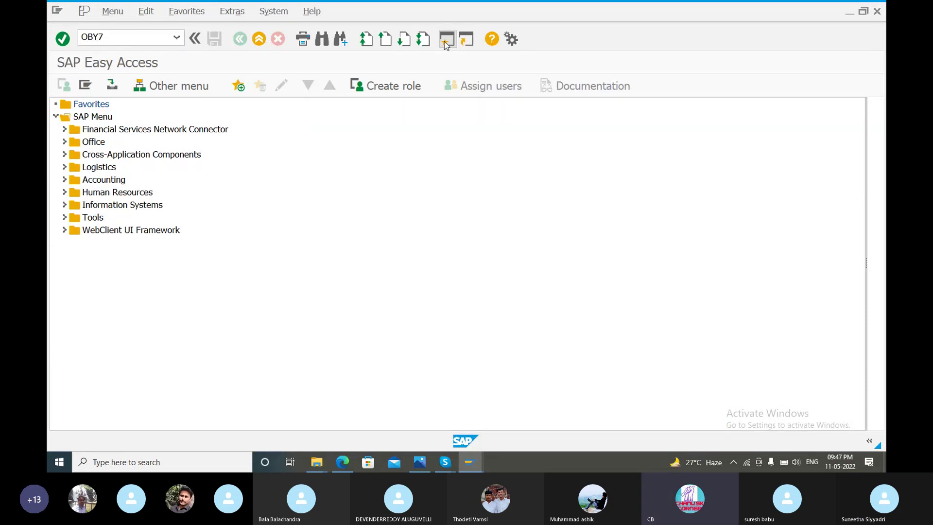
key("Return")
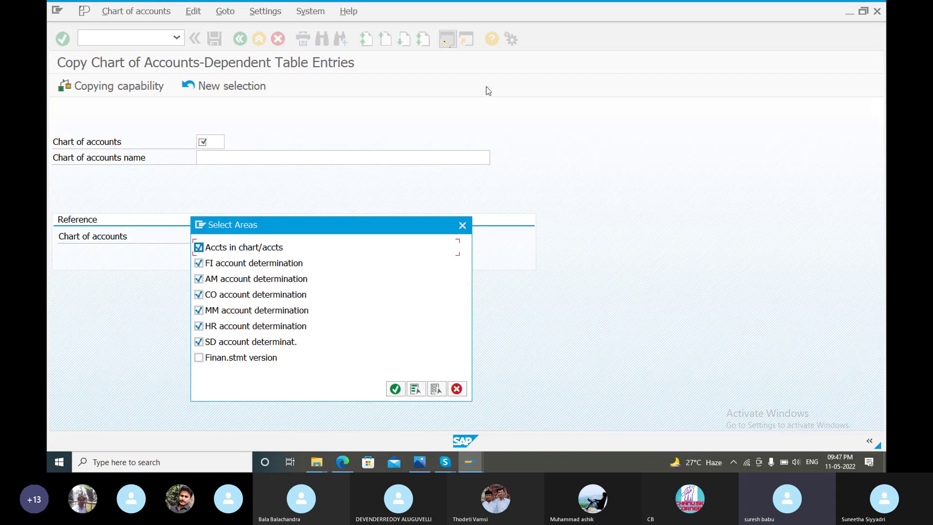
left_click(462, 225)
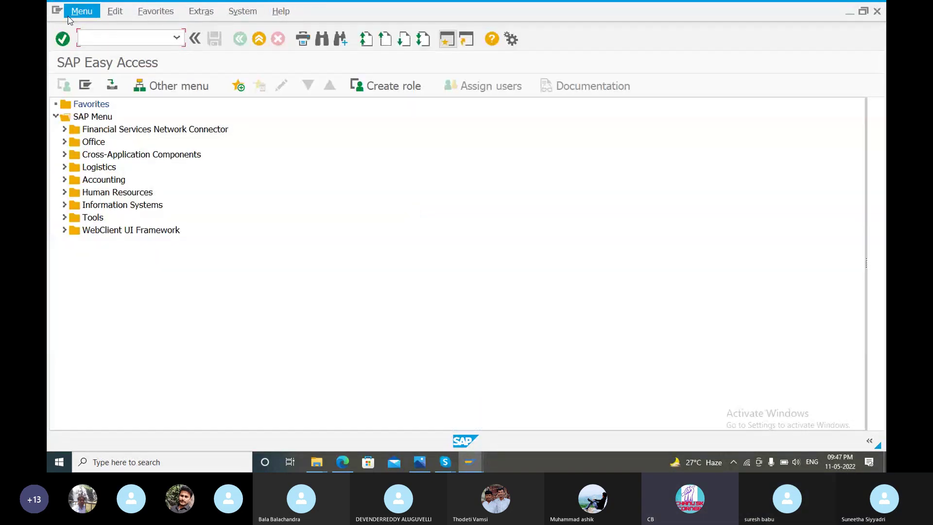
- Run transaction OBY6 and open the company code global data in display mode despite the lock
type("O")
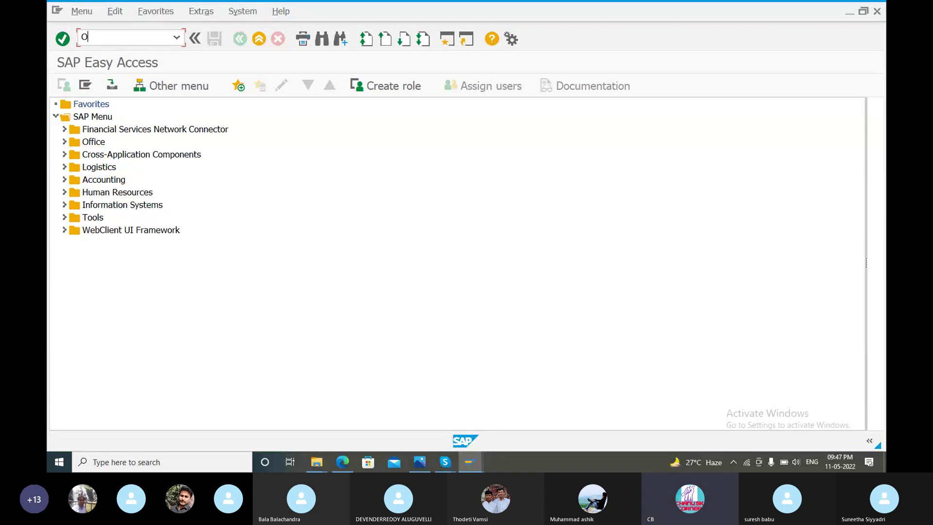
type("BY6")
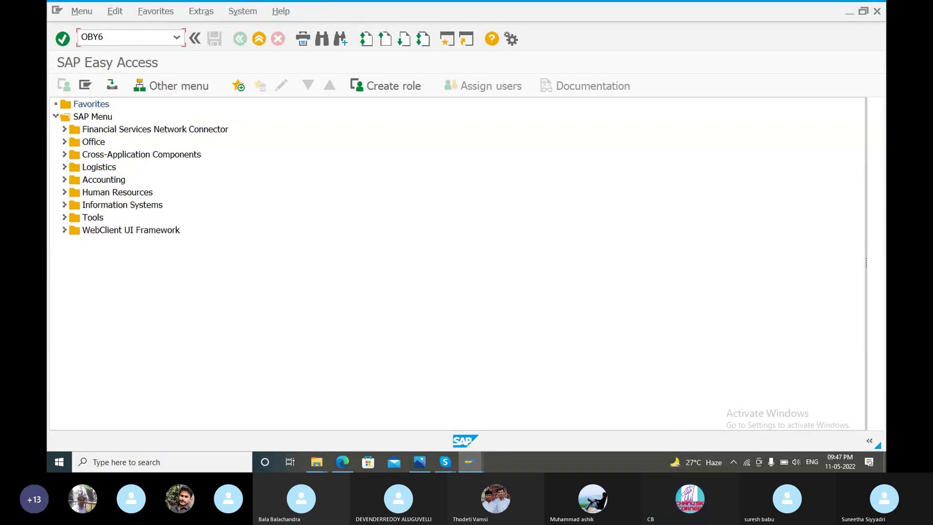
key("Return")
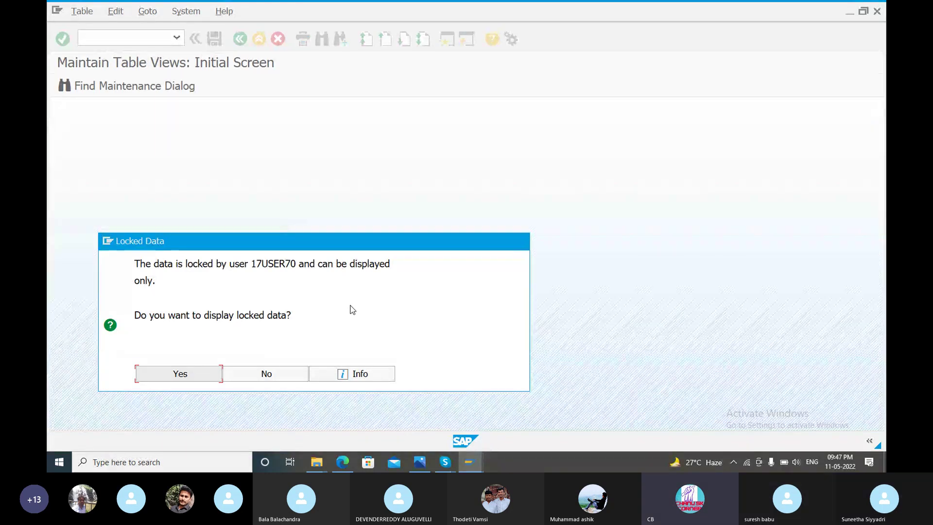
left_click(201, 372)
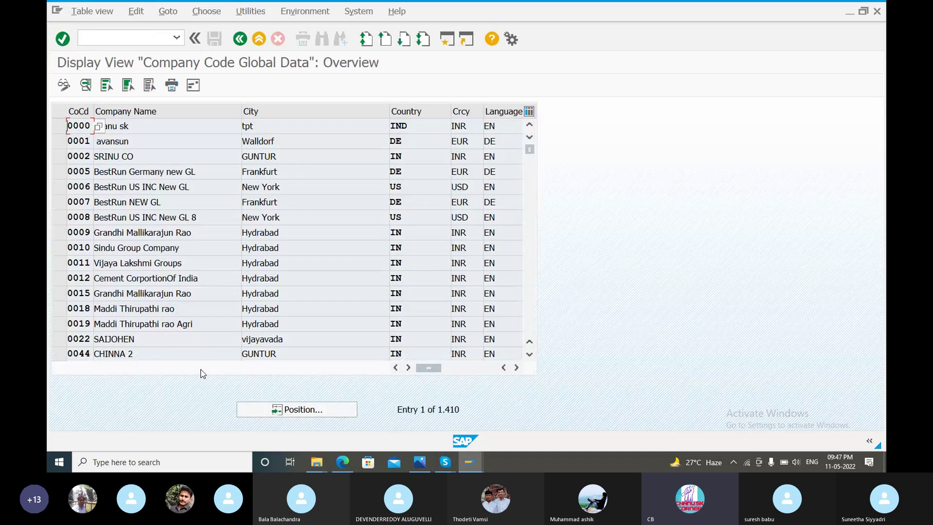
- Position the company code list at SEIL and display its global data details to check the fiscal year variant
left_click(293, 414)
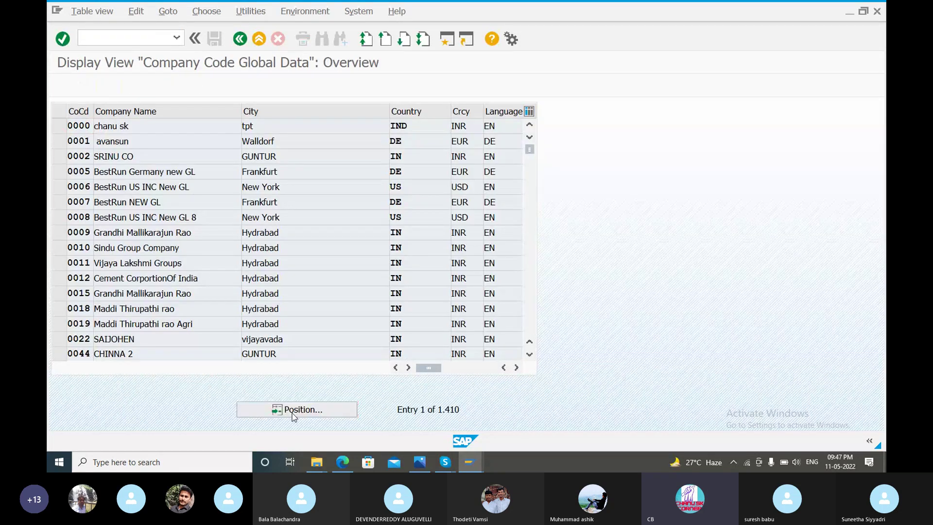
type("0011")
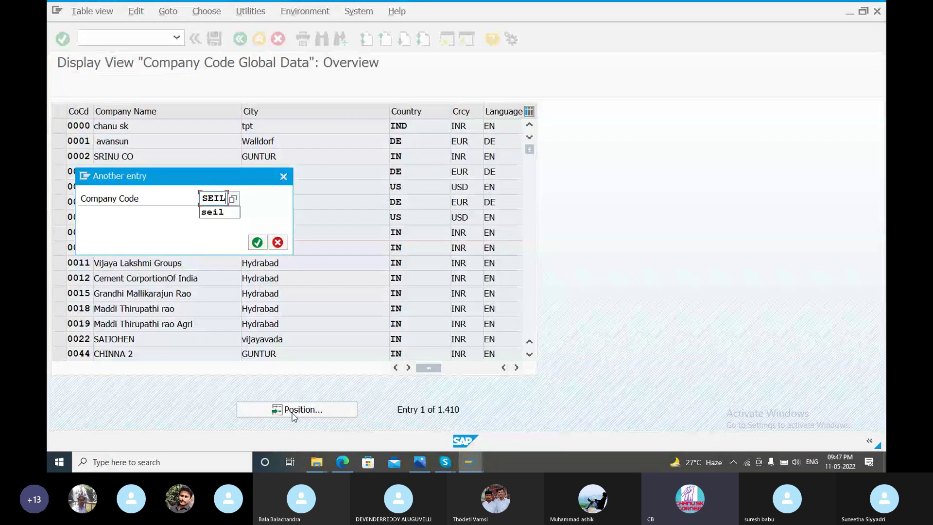
key("Return")
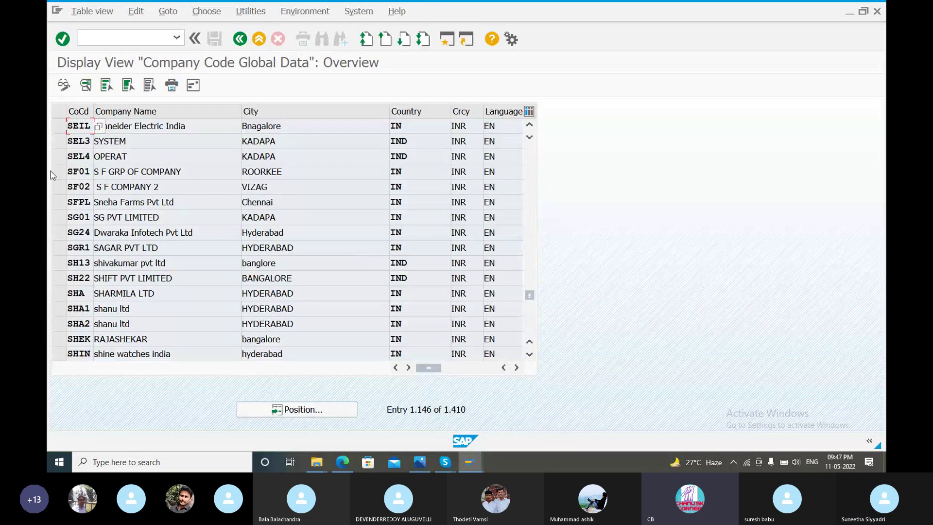
double_click(125, 127)
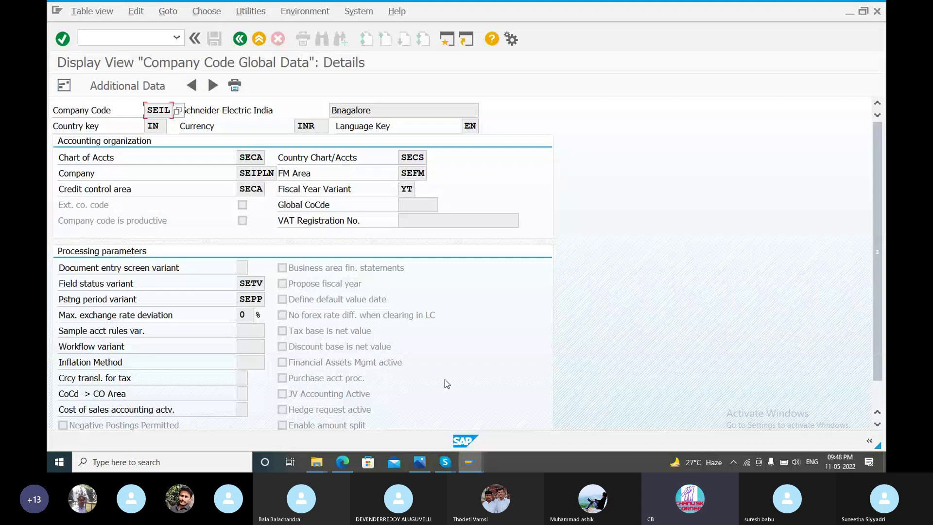
- Return to the period control maintenance session and position the list at fiscal year variant YT
left_click(470, 462)
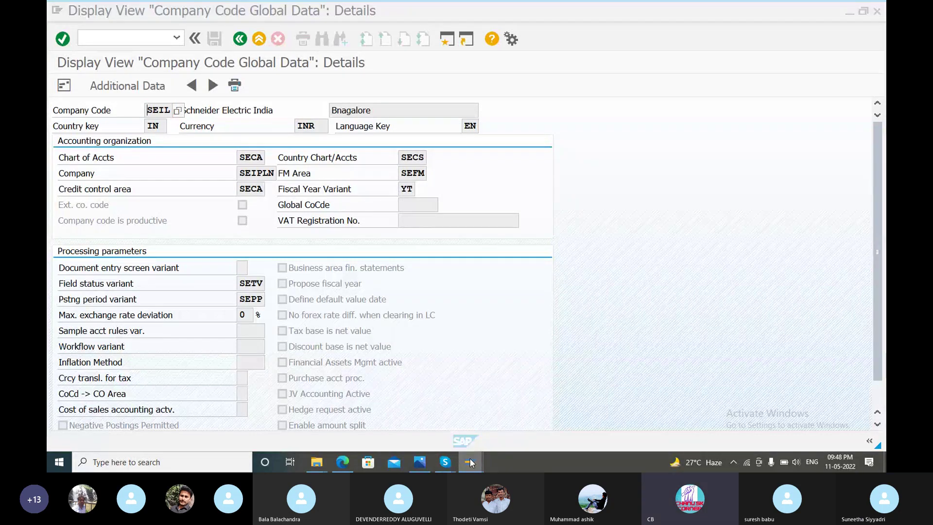
left_click(392, 429)
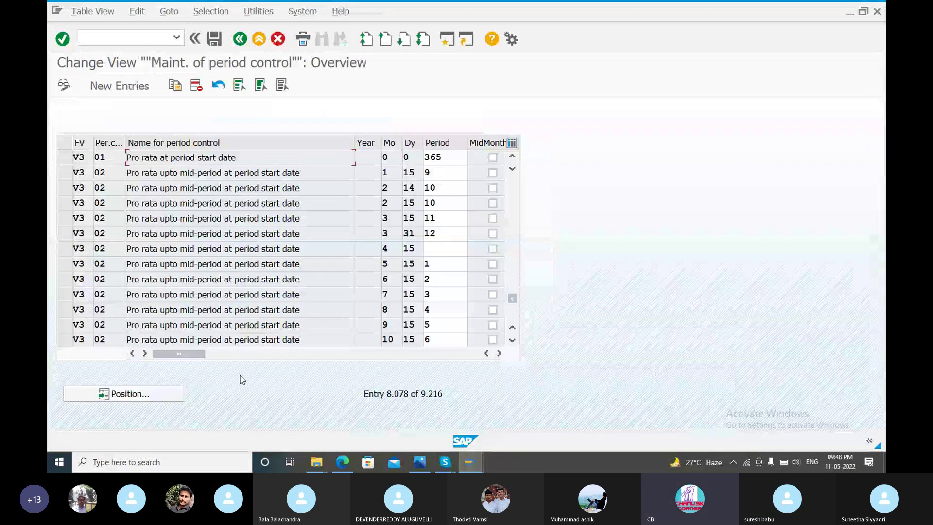
left_click(147, 395)
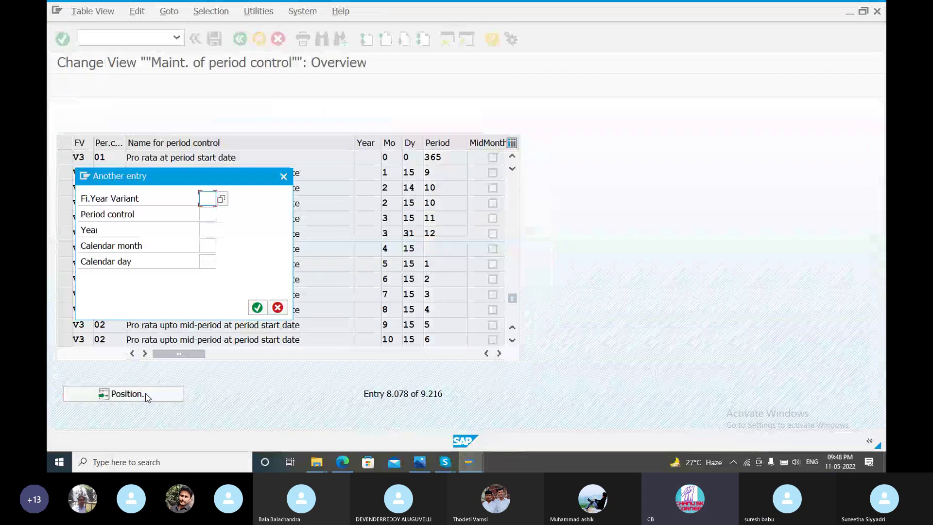
type("YT")
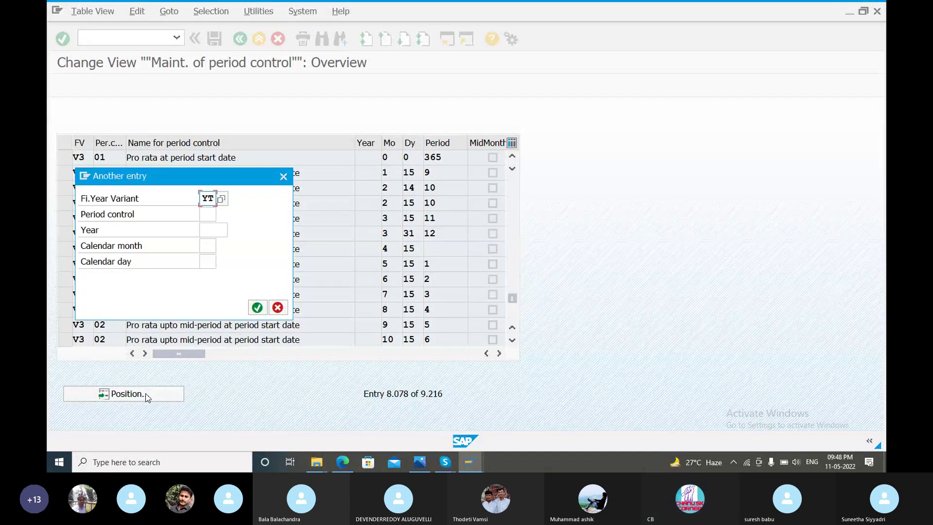
key("Return")
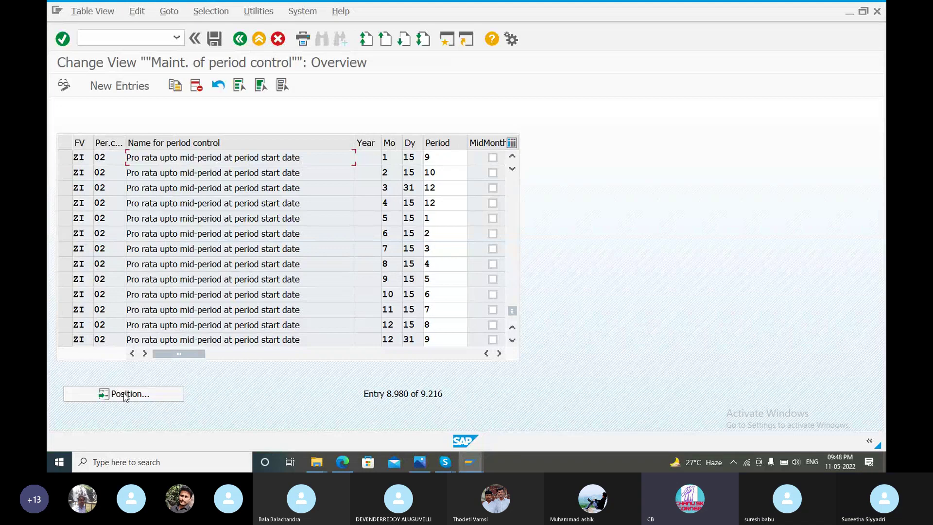
left_click(125, 86)
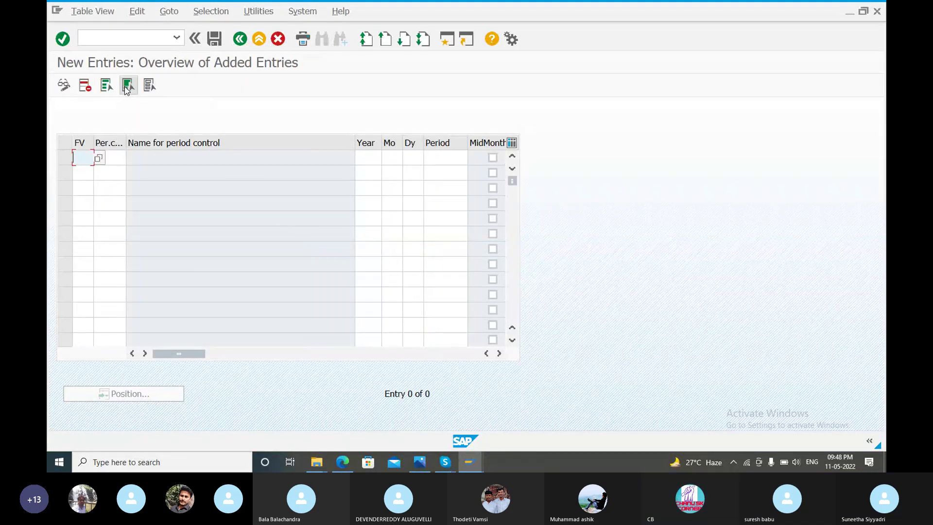
type("Y")
key("BackSpace")
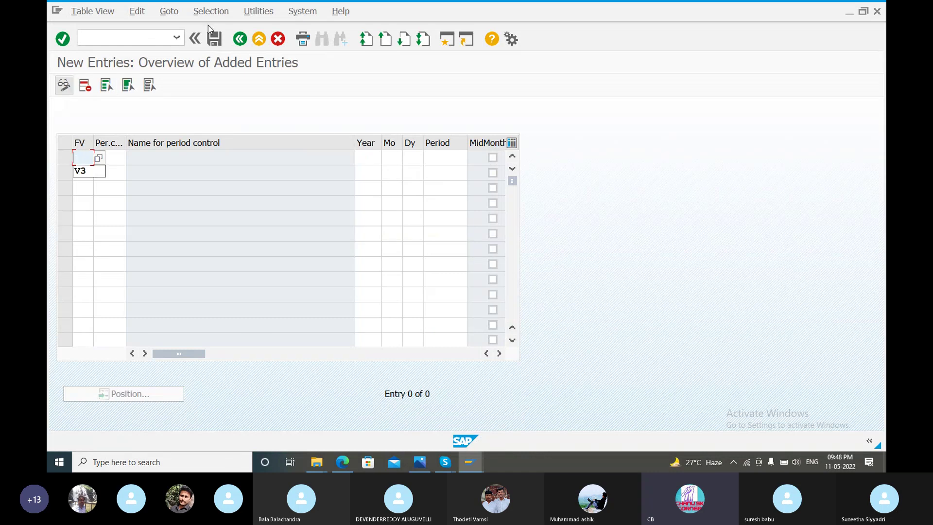
left_click(243, 41)
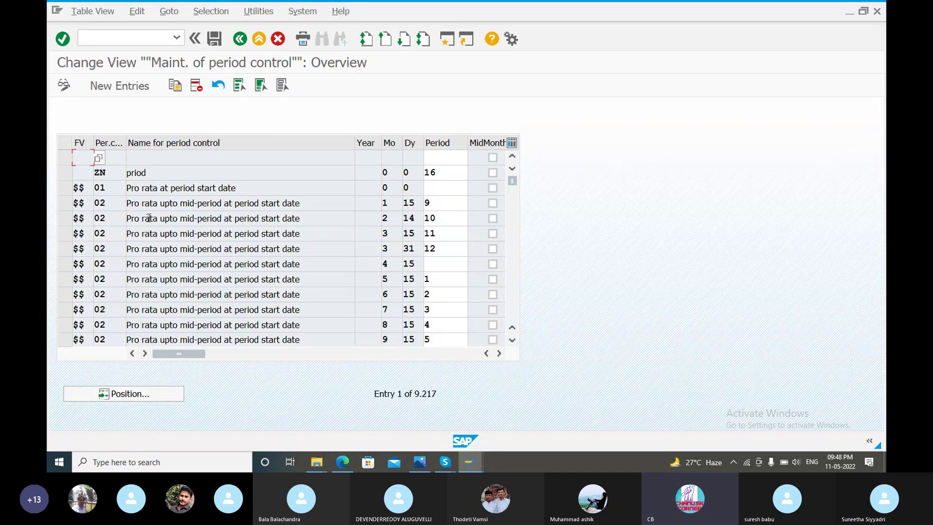
- Copy the $$ entry "Pro rata at period start date", assigning fiscal year variant YT and period control 01 to the copy
left_click(62, 219)
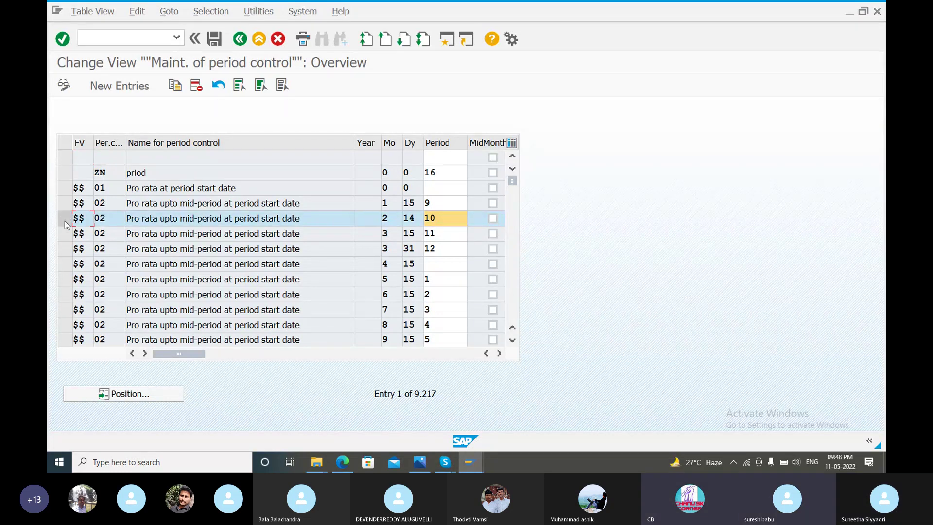
left_click(65, 220)
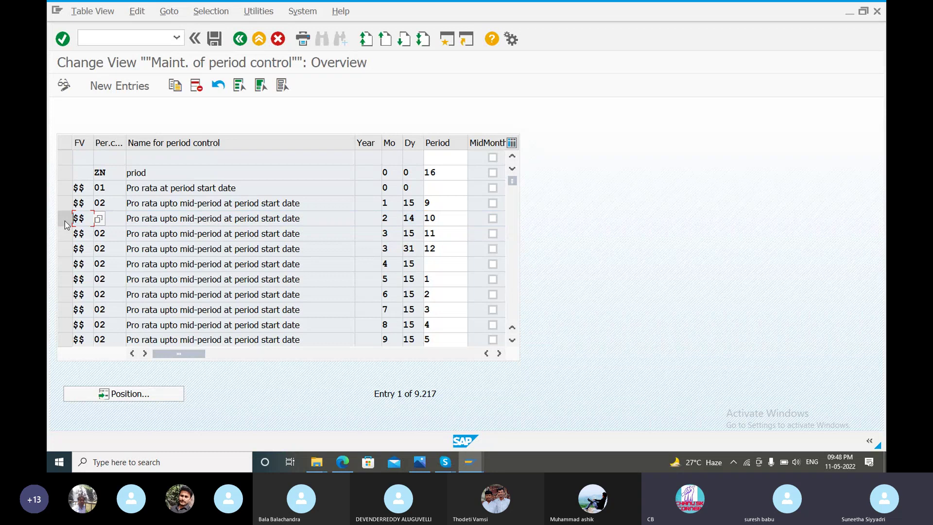
left_click(66, 189)
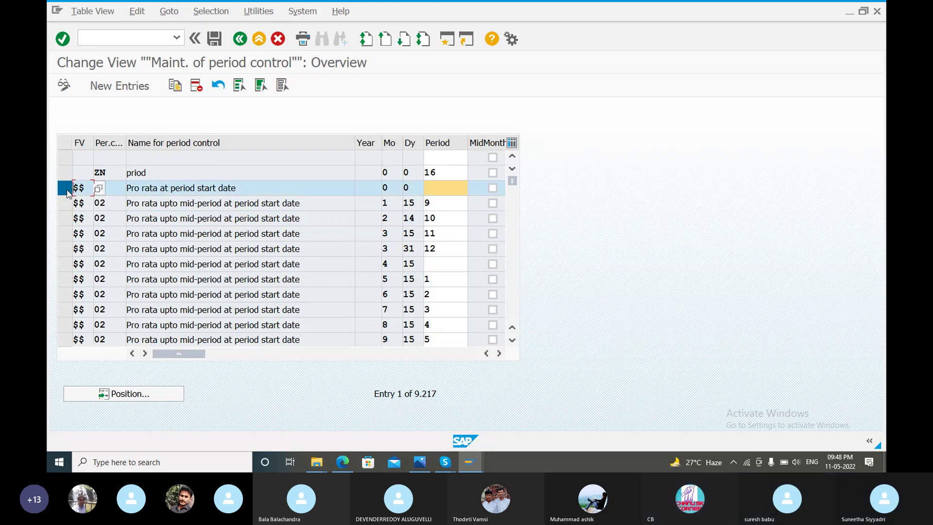
left_click(174, 85)
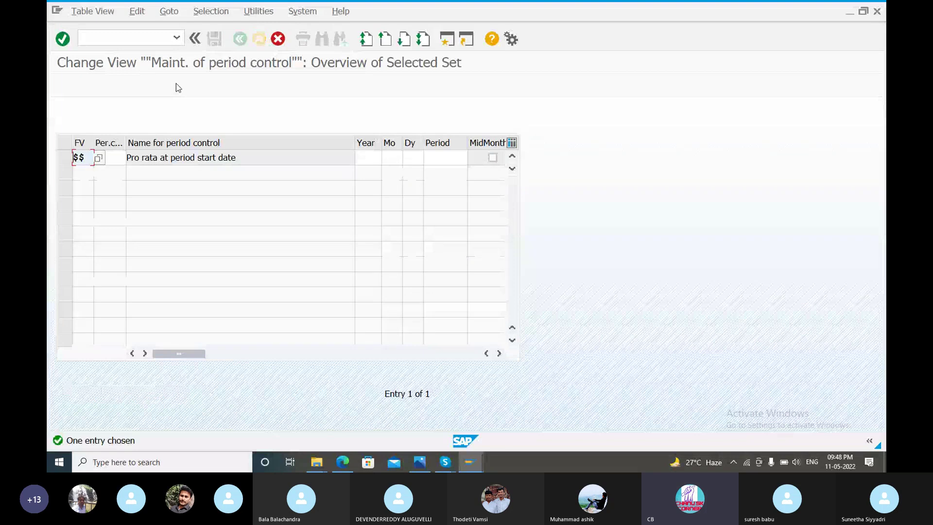
left_click(85, 156)
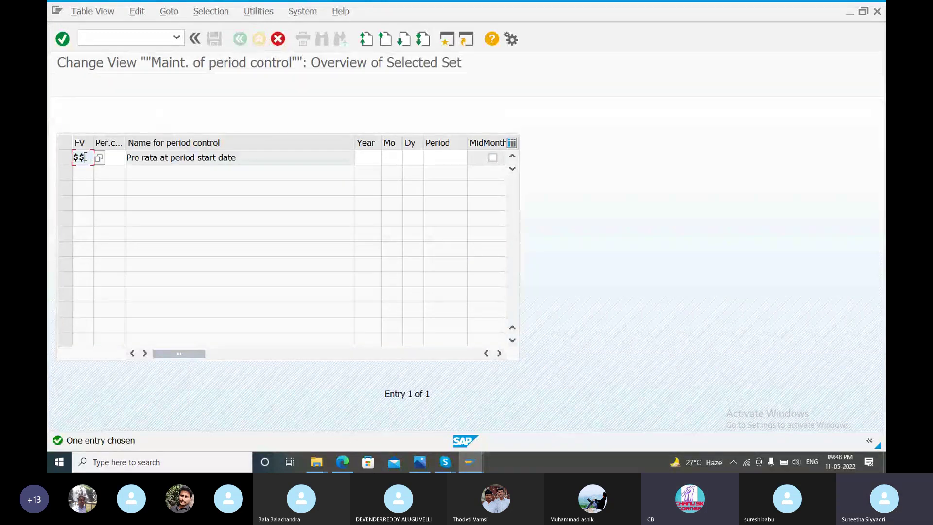
key("BackSpace")
key("BackSpace")
type("YT")
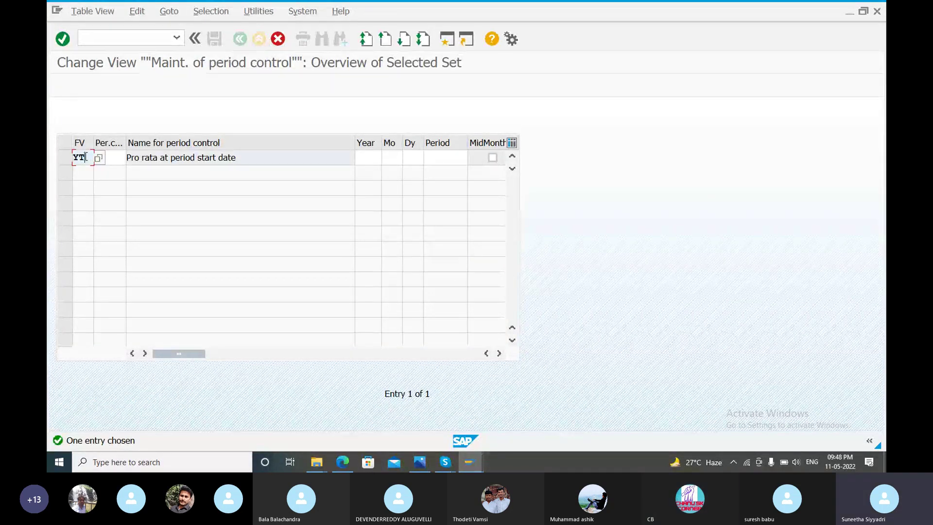
key("Tab")
type("01")
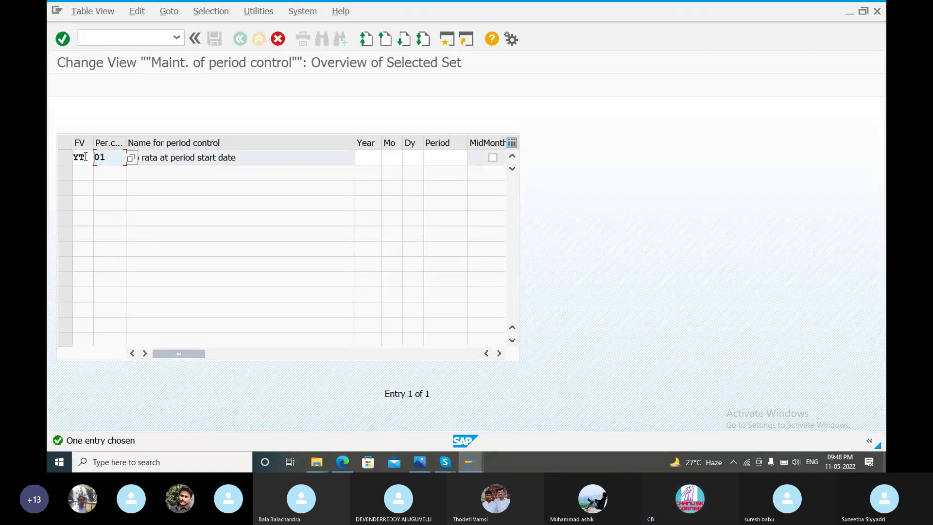
key("Tab")
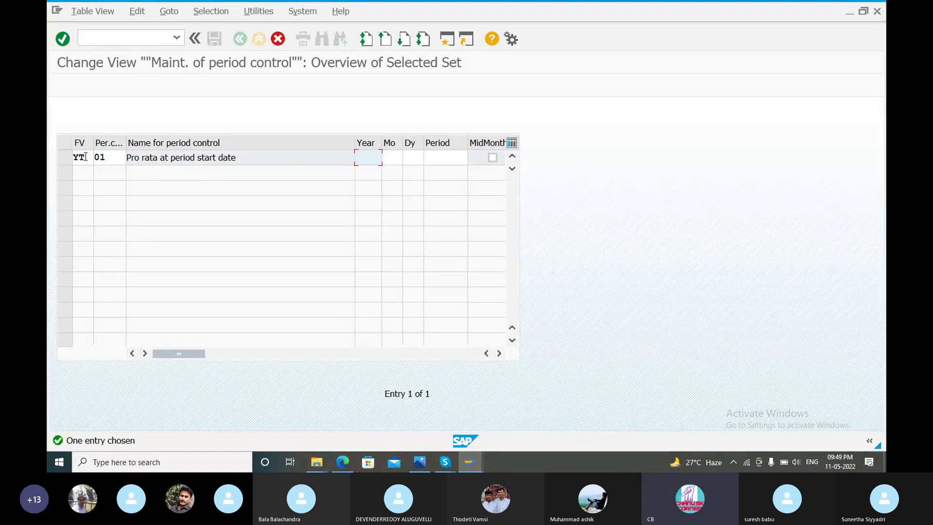
- Set the copied entry's year to 2022, month to 02 and period to 02, and save it under the "Calender Assignment Asset -SEIL" customizing request
type("2022")
key("Tab")
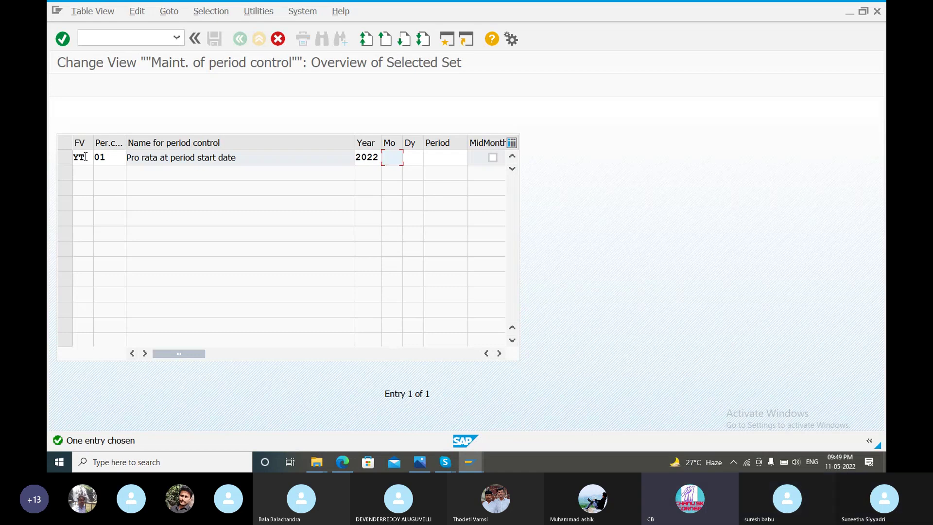
type("02")
key("Tab")
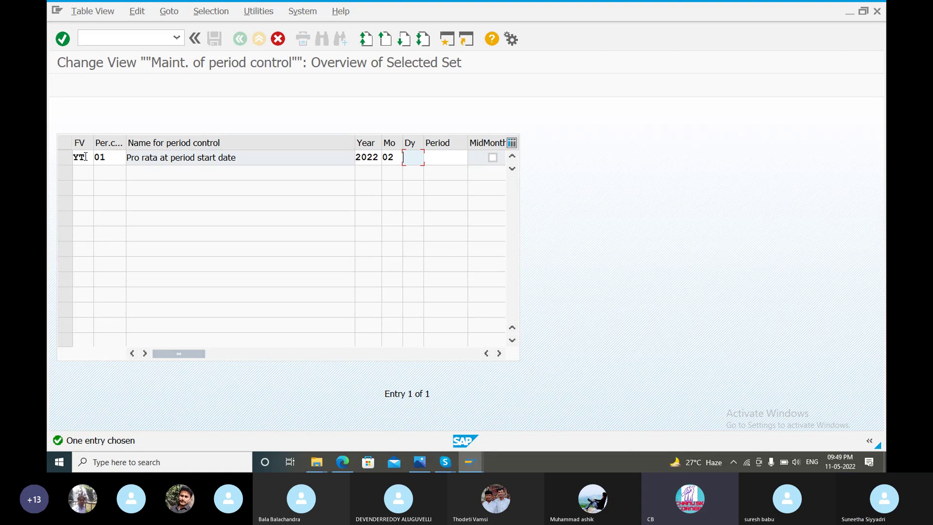
key("Tab")
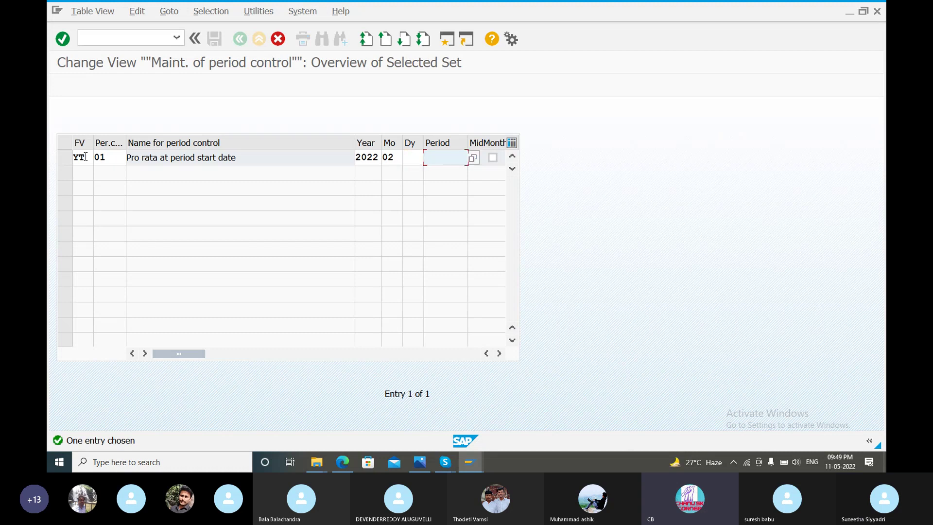
type("02")
key("Return")
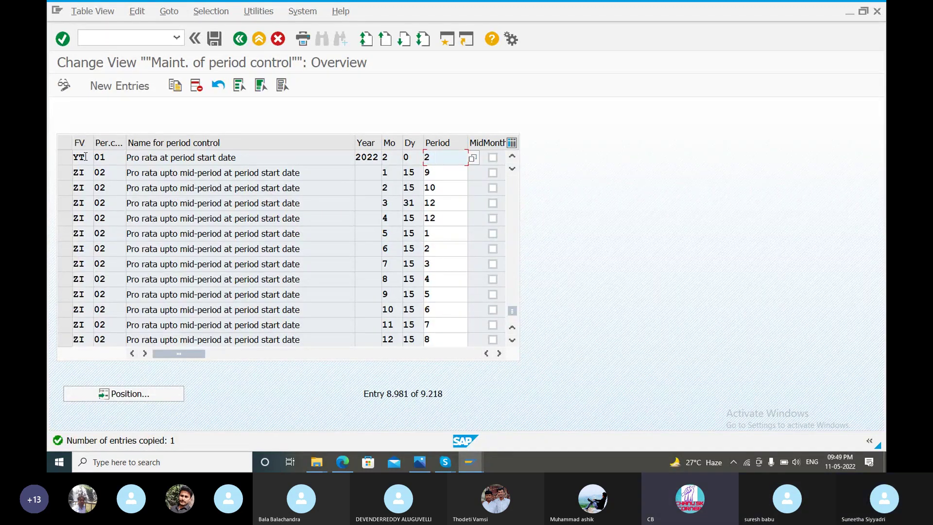
left_click(214, 40)
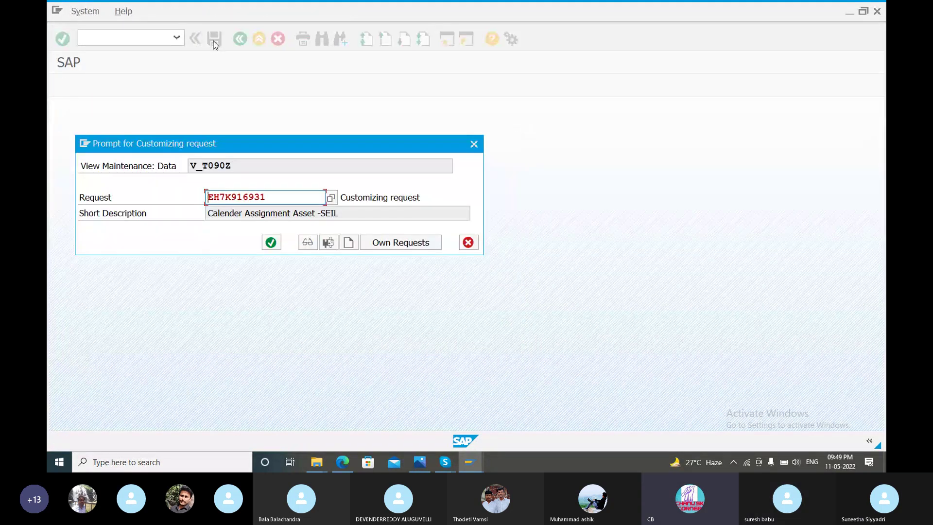
left_click(269, 246)
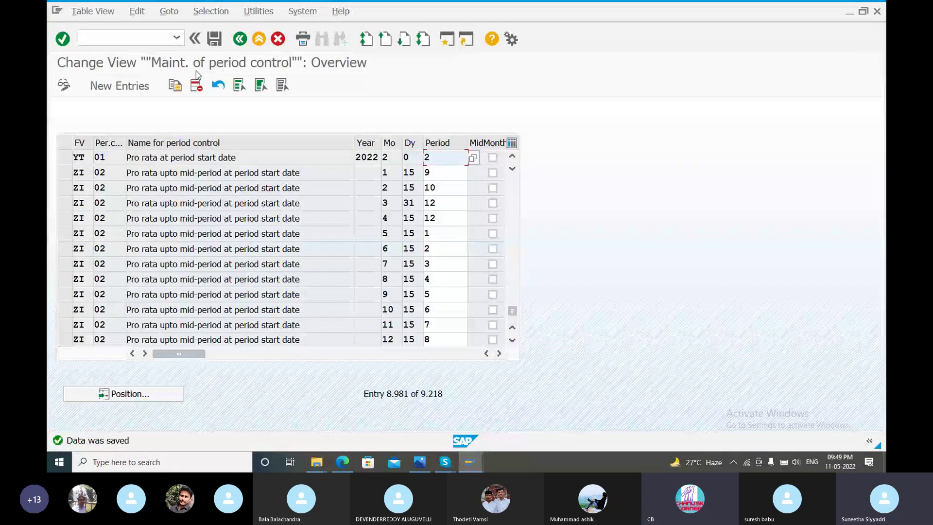
- Start transaction AS01 and open the master data for a new asset of class P1000 in company code SEIL
left_click(151, 35)
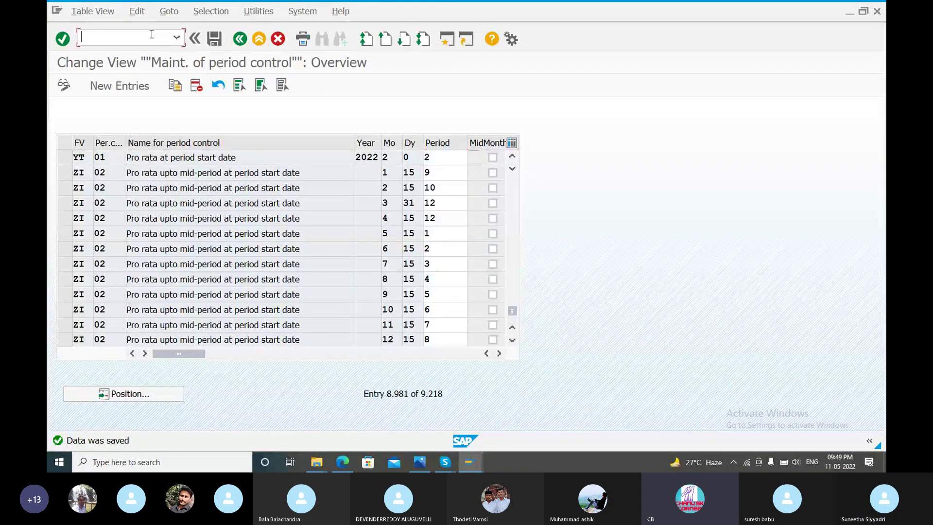
type("/NAS01")
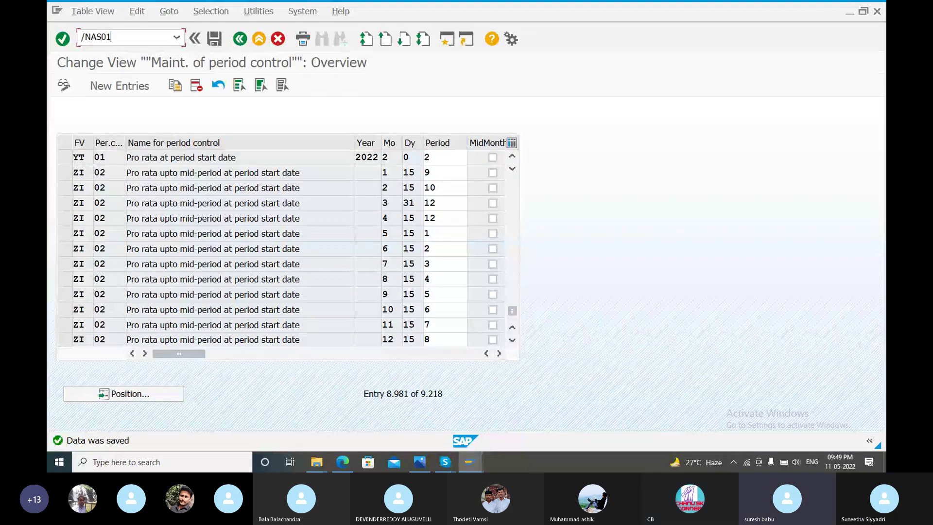
key("Return")
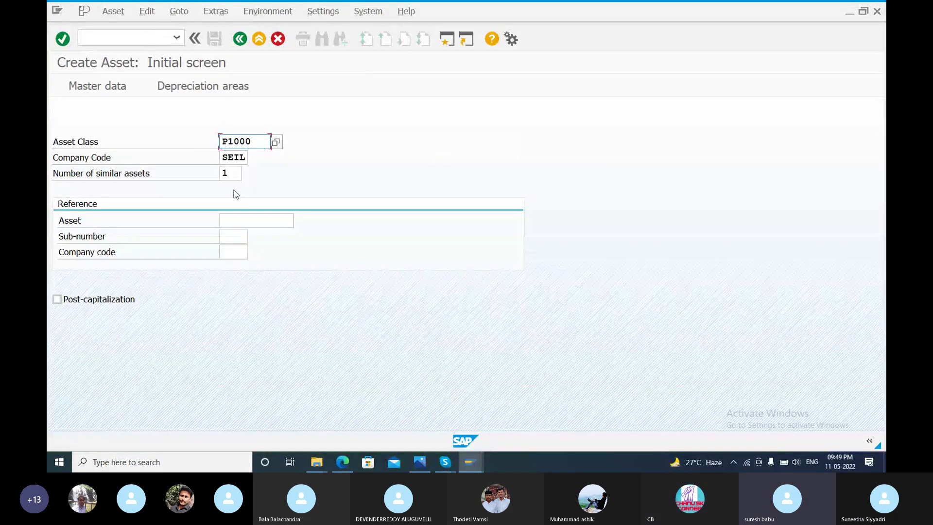
key("Return")
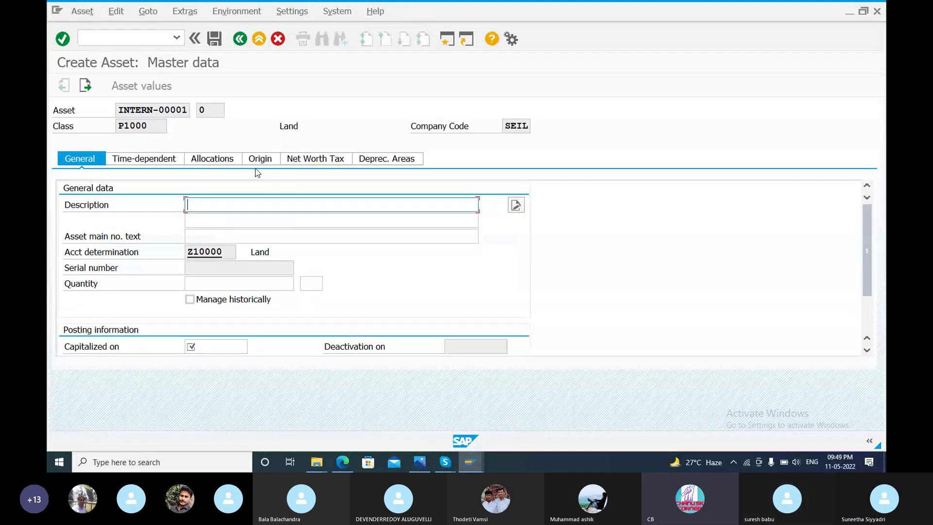
- Enter LAND as the asset description and set its capitalization date to 11.05.2022
type("LANS")
key("BackSpace")
type("D")
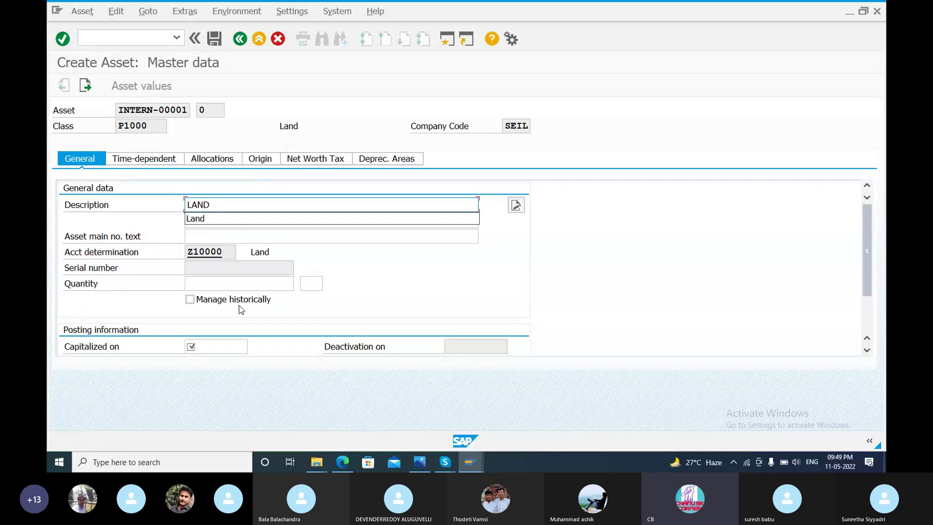
left_click(236, 347)
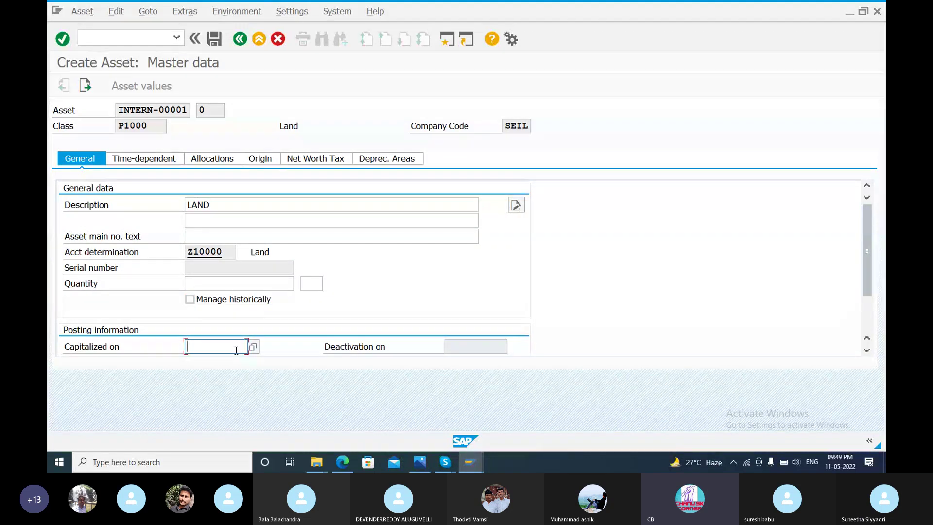
type("11")
key("Down")
key("Return")
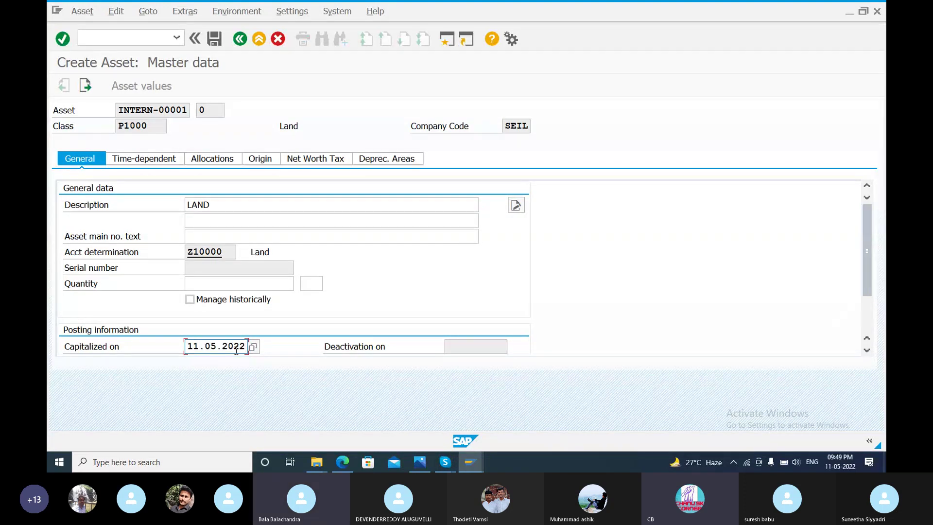
- Assign business area SE13 in the asset's time-dependent data
left_click(167, 158)
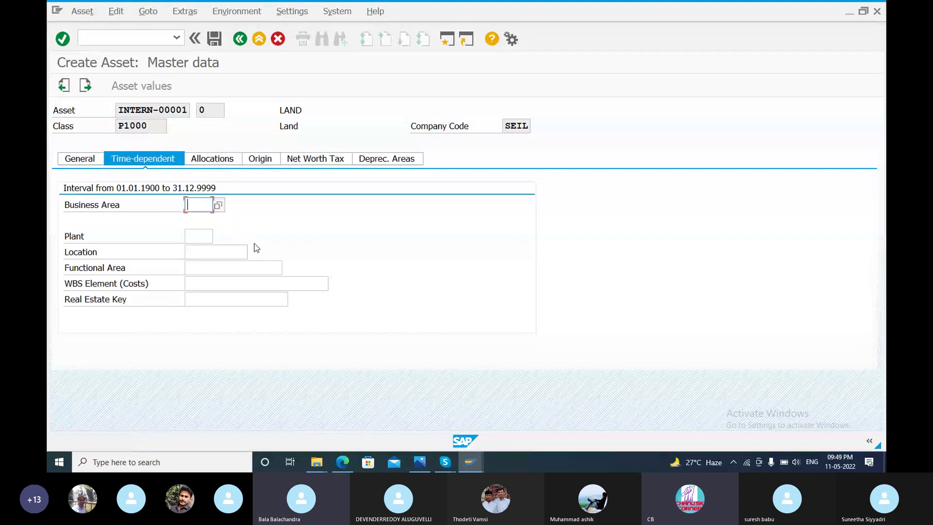
left_click(238, 39)
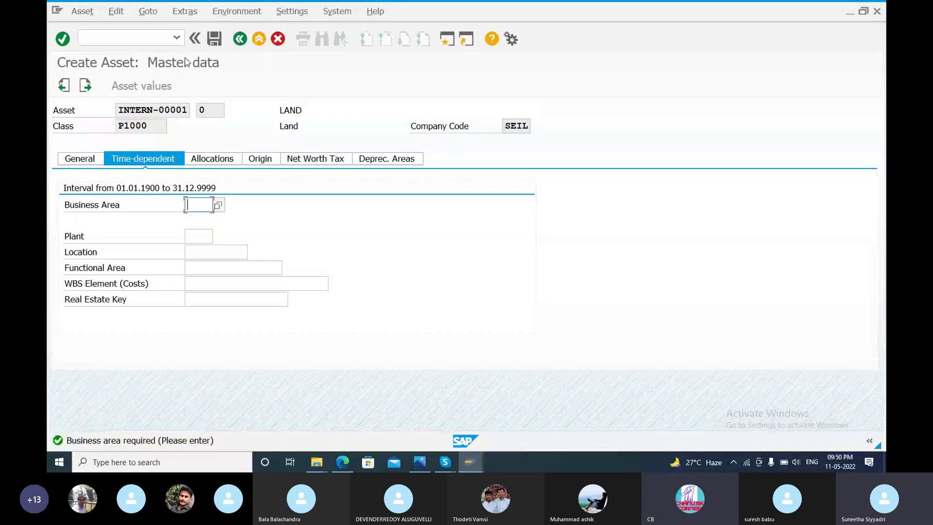
left_click(91, 162)
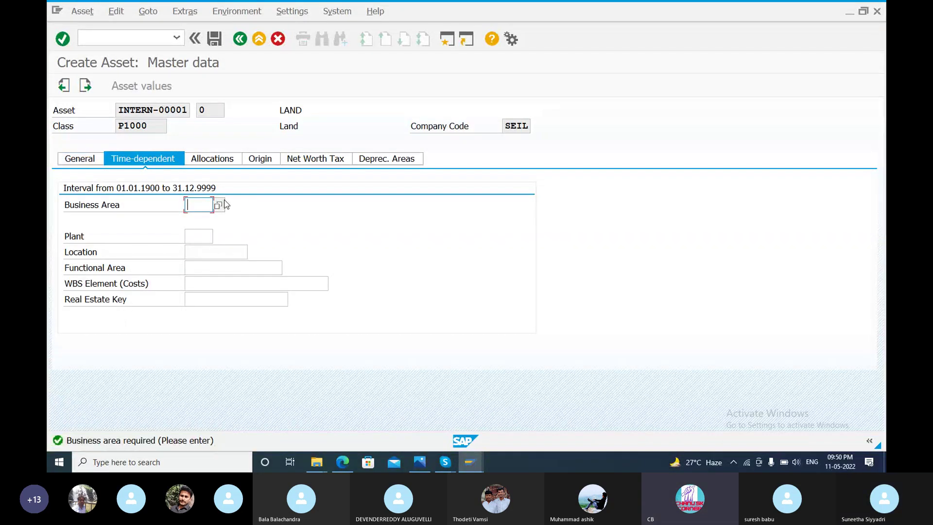
type("SE13")
- Set the useful life of depreciation area 01 Book deprec. to 40 and save the asset
left_click(366, 161)
left_click(279, 219)
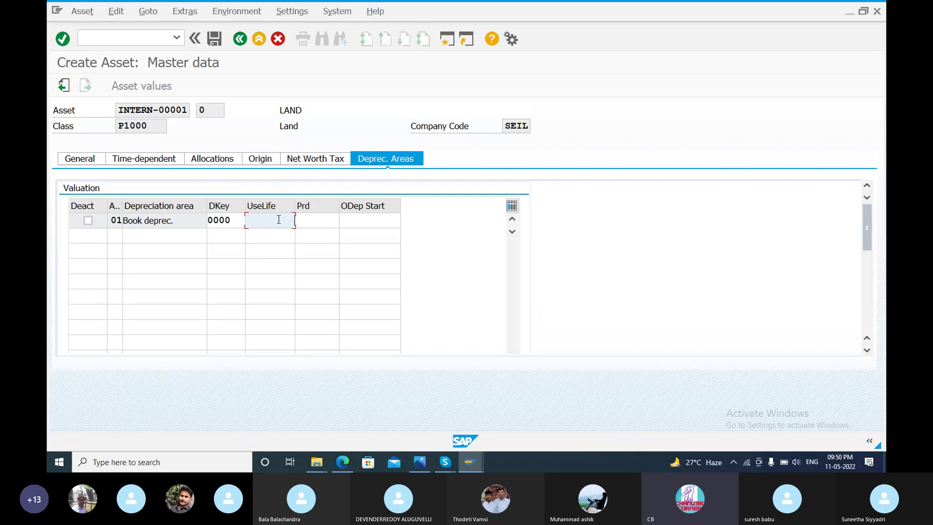
type("40")
key("Return")
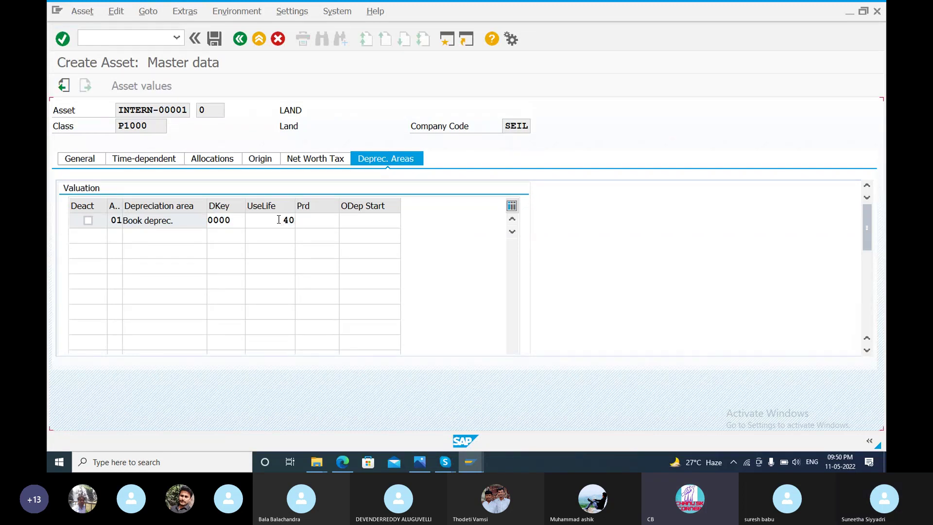
left_click(215, 38)
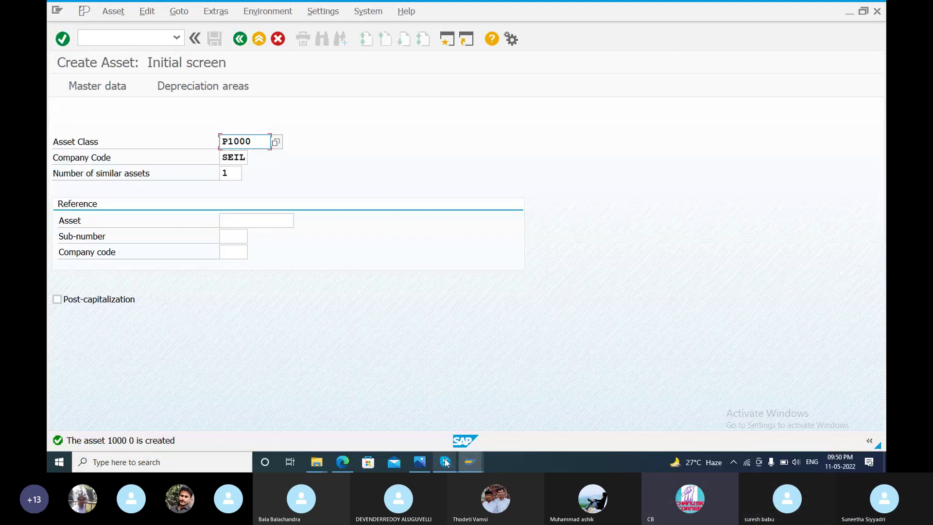
- Switch to the Skype call window and stop sharing the screen
mouse_move(446, 464)
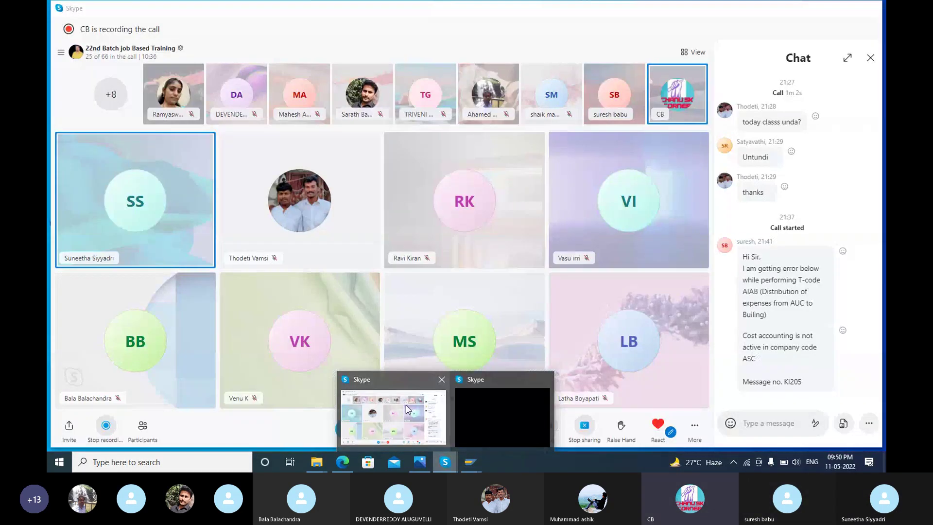
mouse_move(407, 410)
left_click(274, 433)
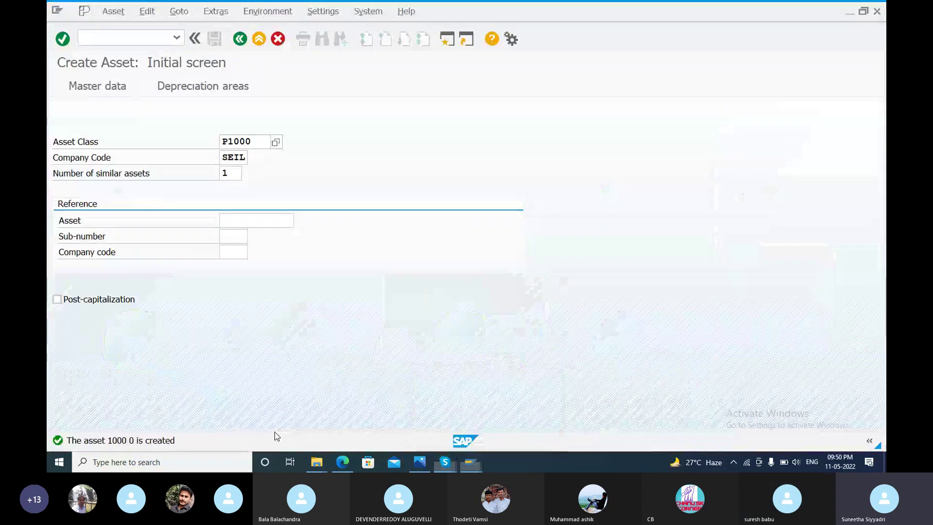
mouse_move(443, 469)
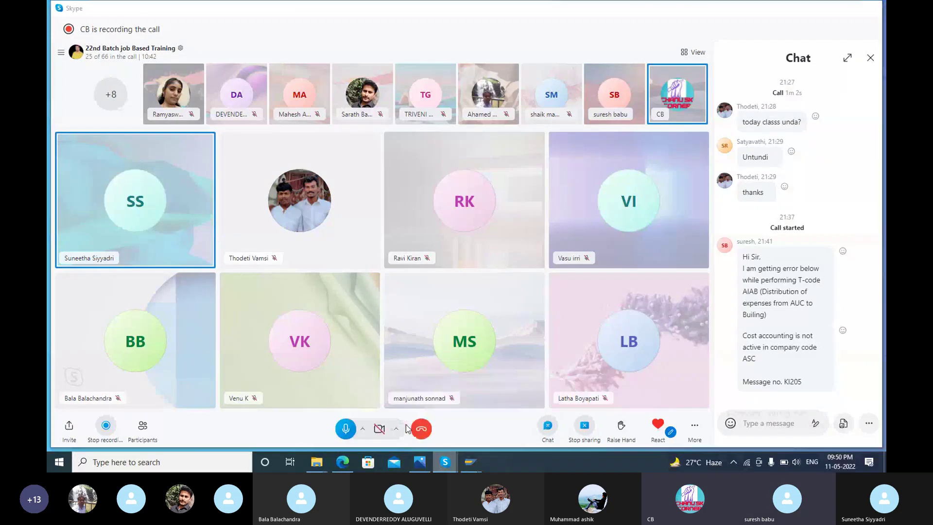
left_click(423, 428)
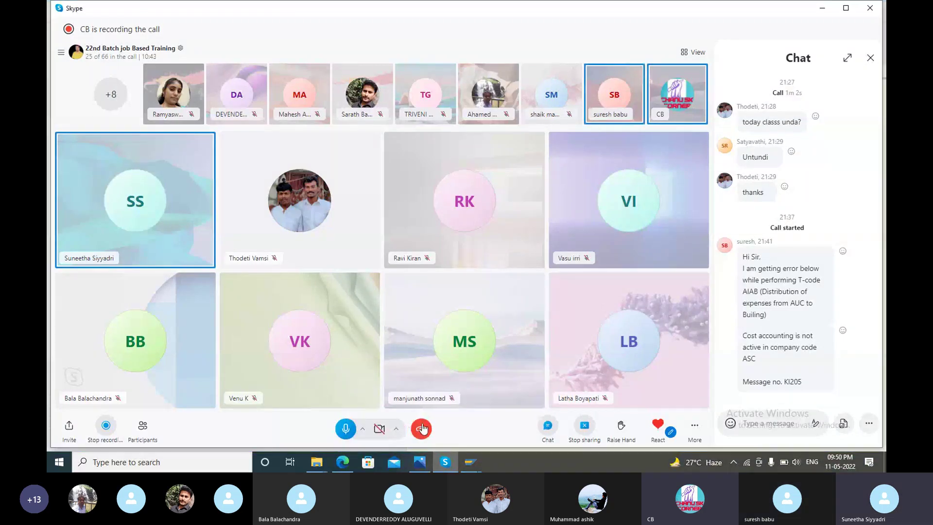
left_click(584, 427)
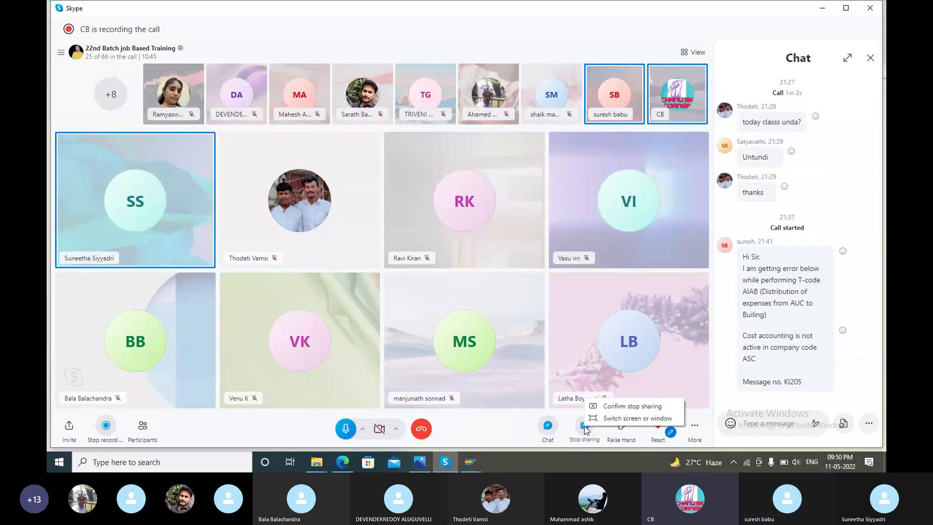
left_click(618, 406)
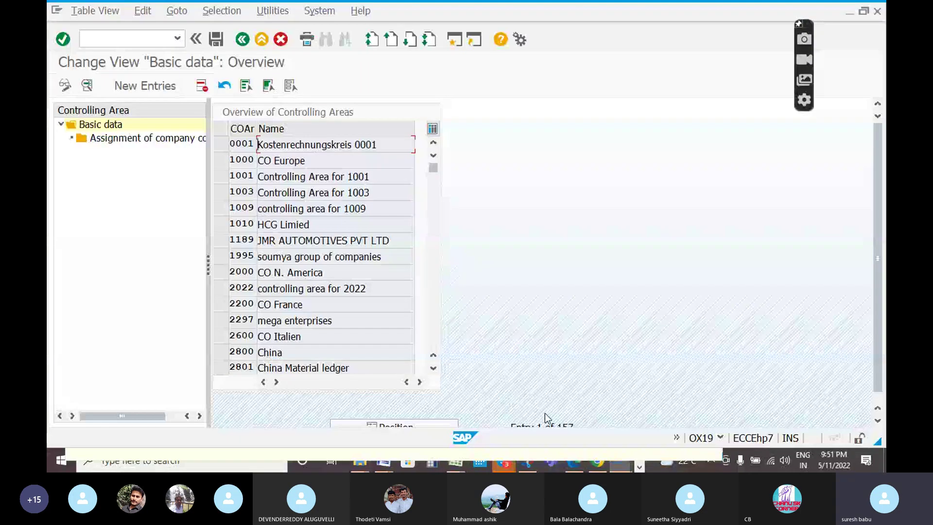
- Try to exit the controlling area basic data overview and decline the detailed description of the connection error
left_click(243, 39)
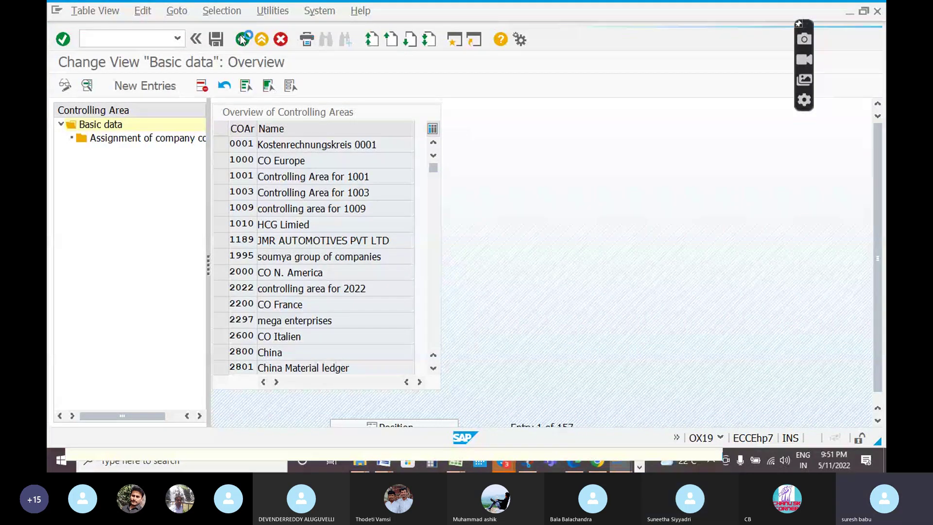
key("alt+Tab")
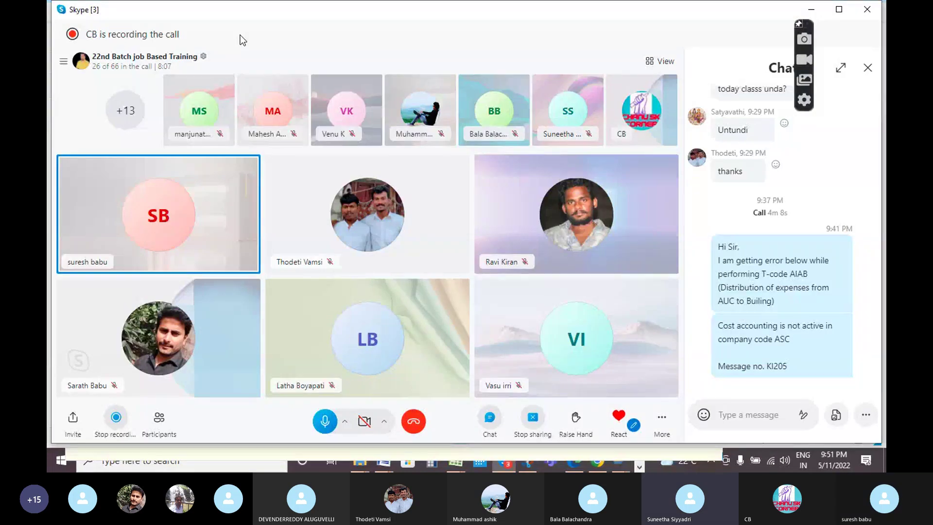
key("alt+Tab")
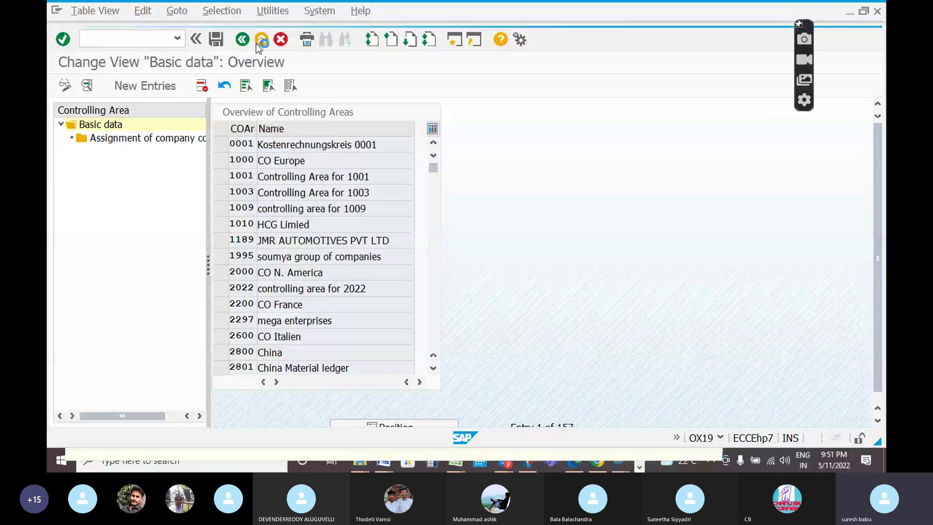
left_click(257, 44)
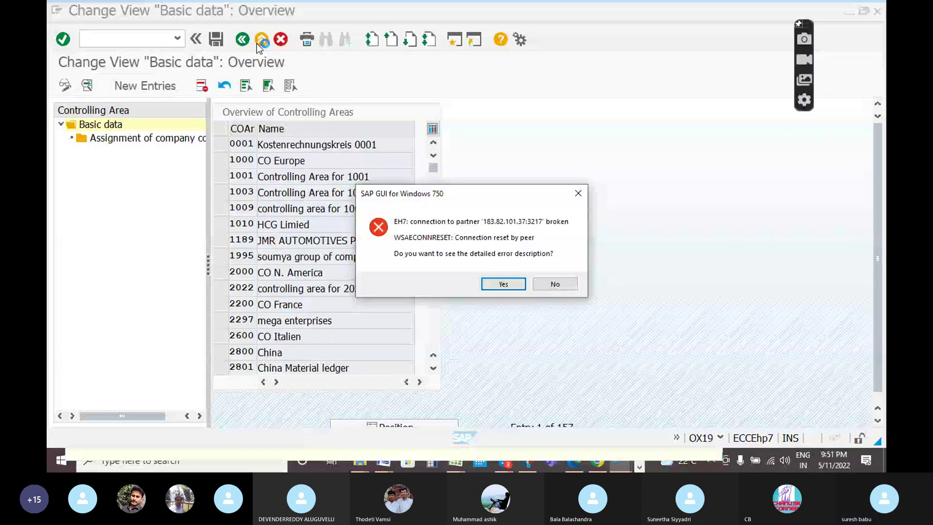
left_click(546, 284)
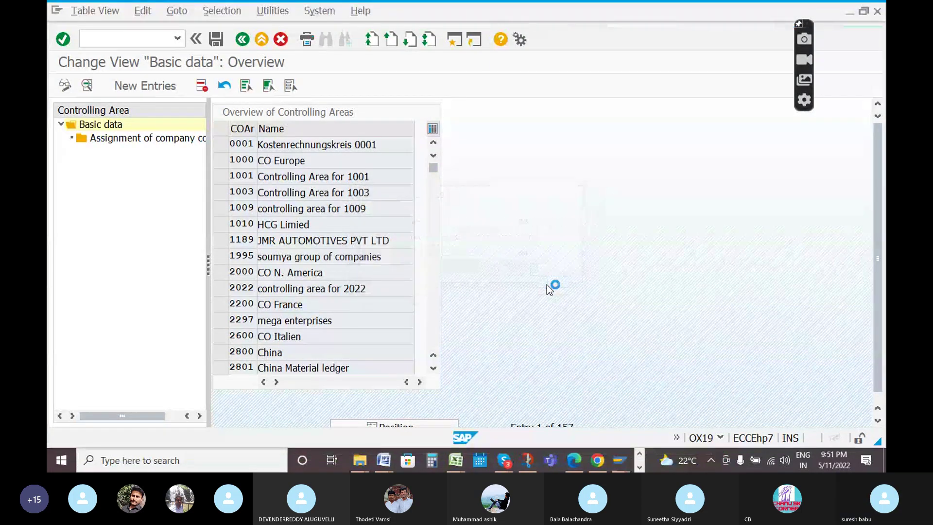
- Switch to SAP Logon 750 and open the FICO connection
key("alt+Tab")
key("alt+Tab")
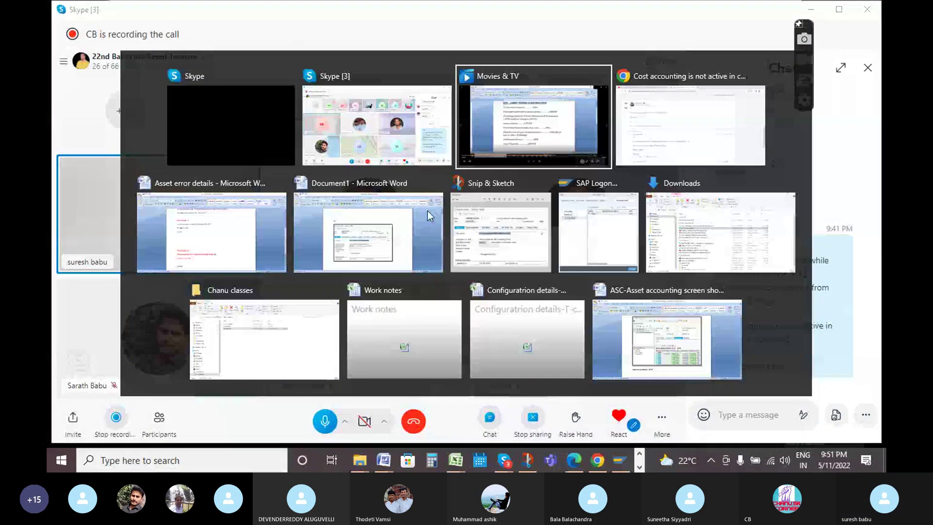
key("alt+Tab")
key("alt+Tab")
key("alt+Tab")
key("alt+Tab")
key("alt+Tab")
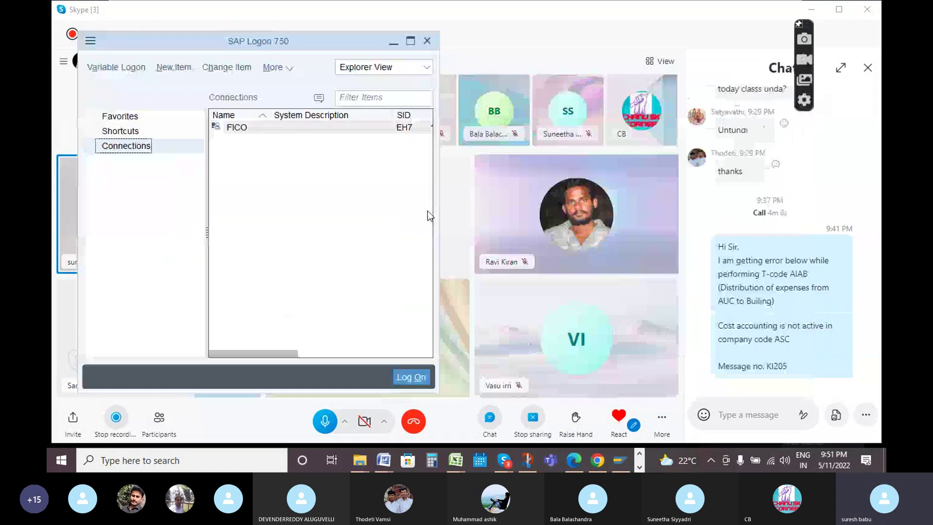
left_click(408, 372)
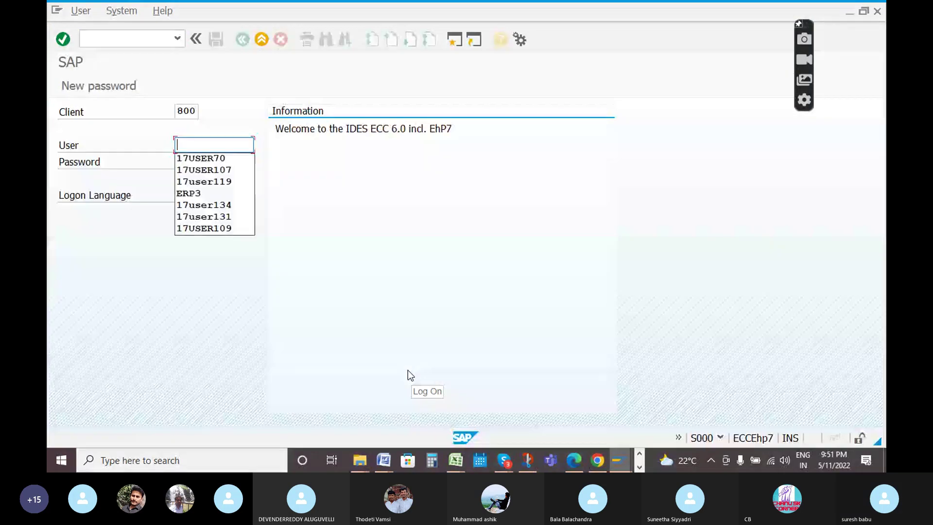
- Enter the account password for the first suggested user in client 800 and submit the logon
key("Tab")
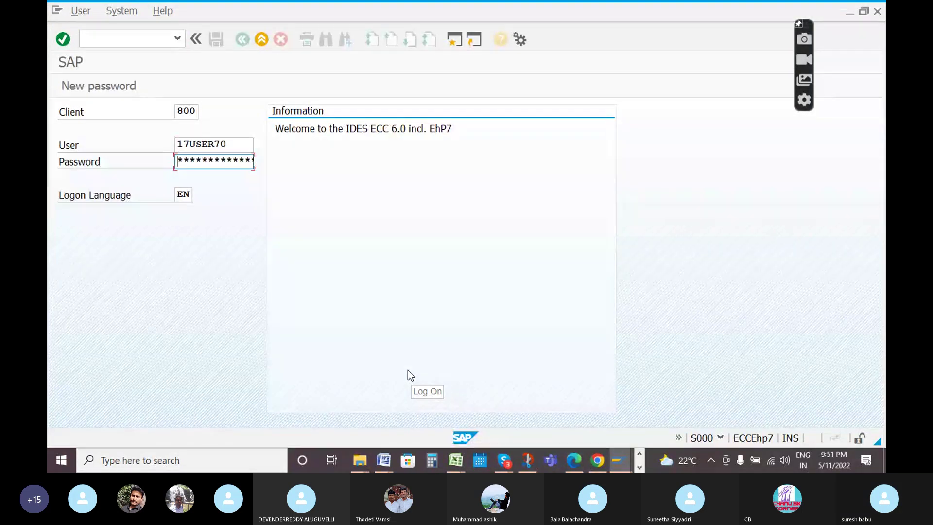
type("***********")
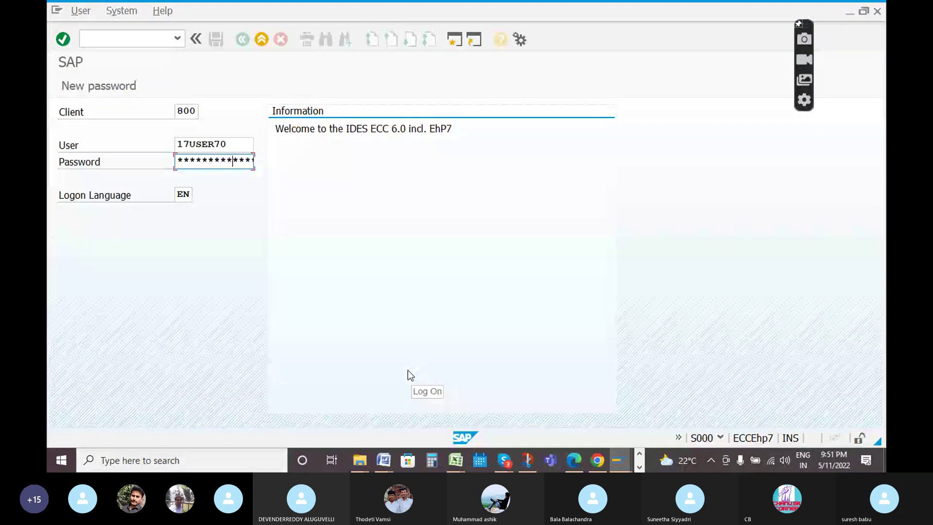
key("Return")
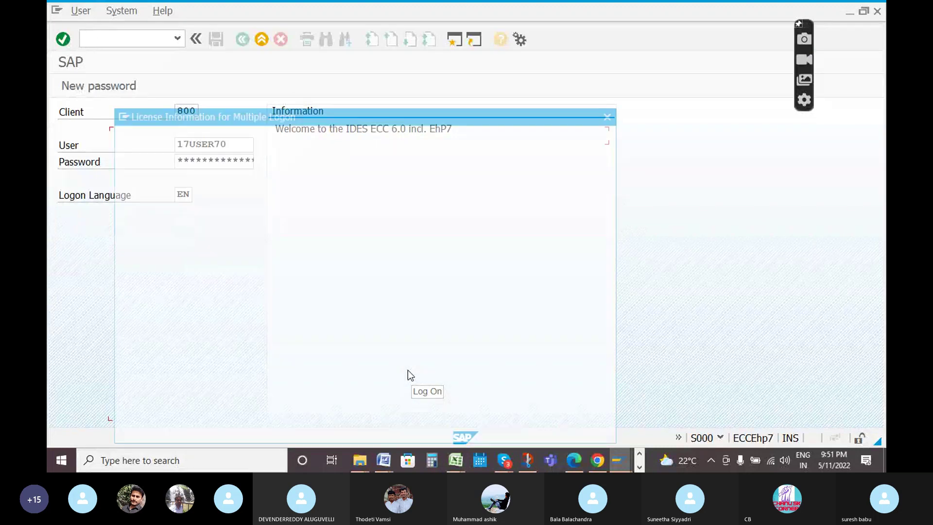